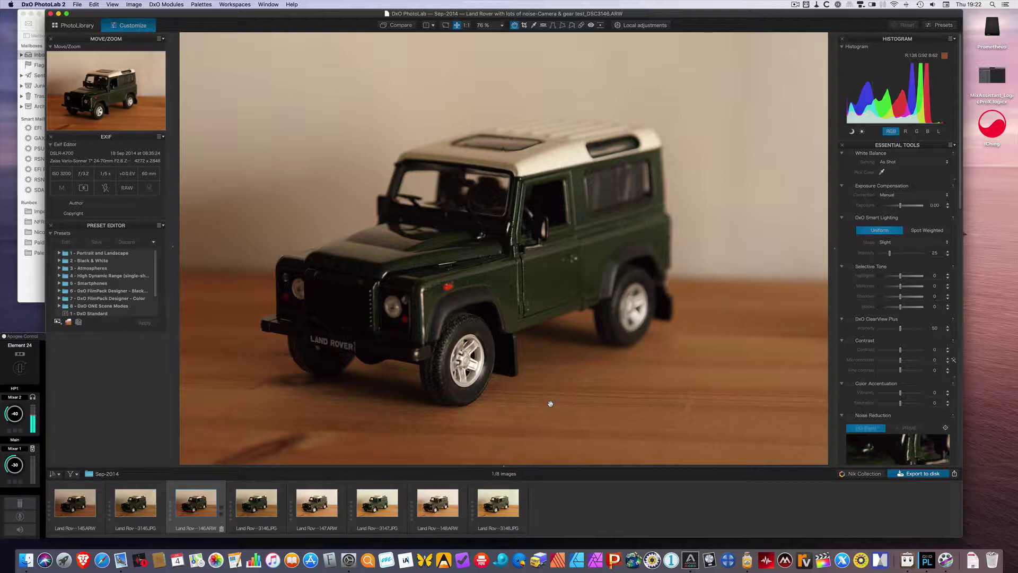
Place a local adjustment control point on the Land Rover's body, then enlarge and reposition its area using the mask preview
click(633, 27)
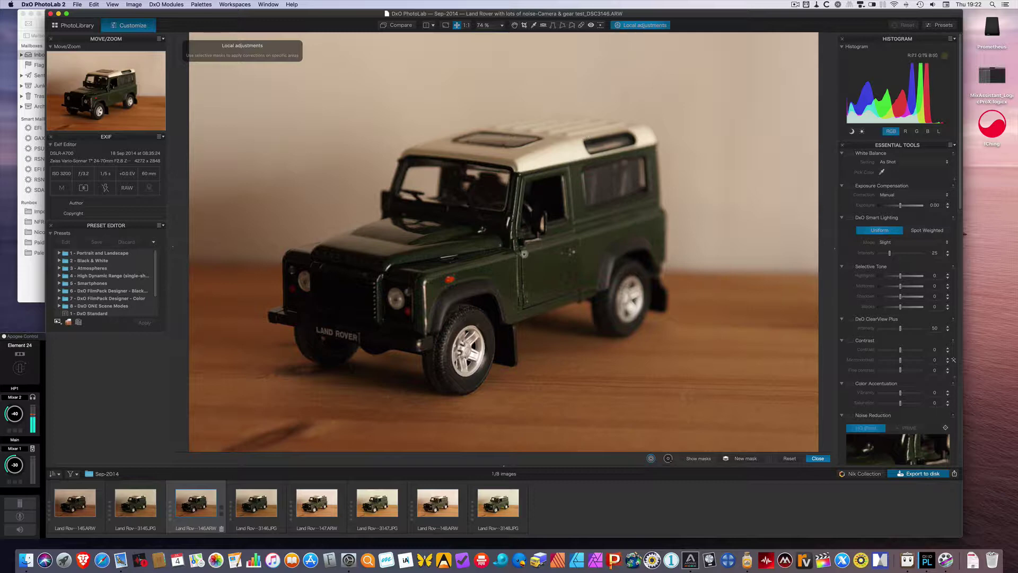
click(526, 252)
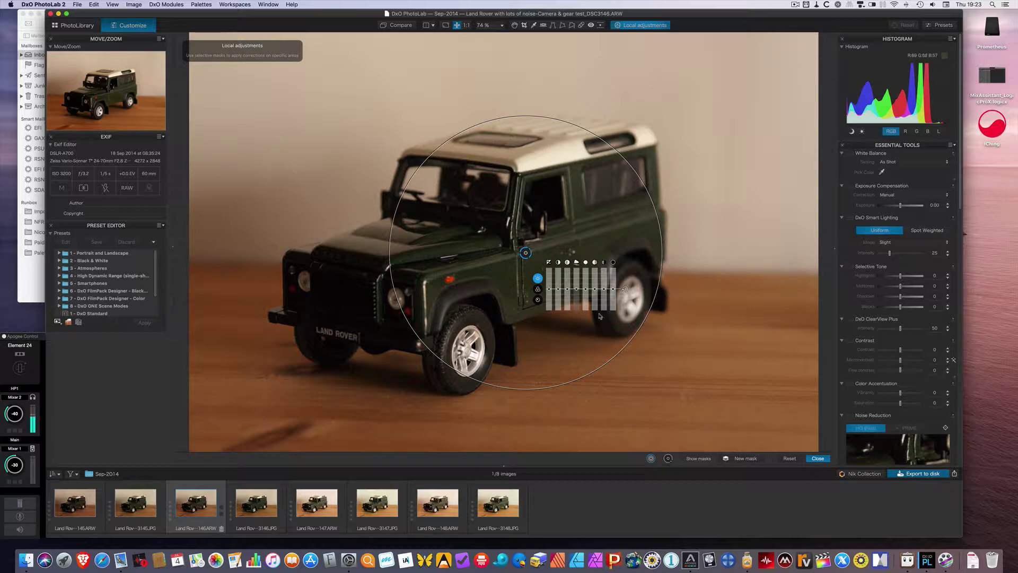
click(682, 458)
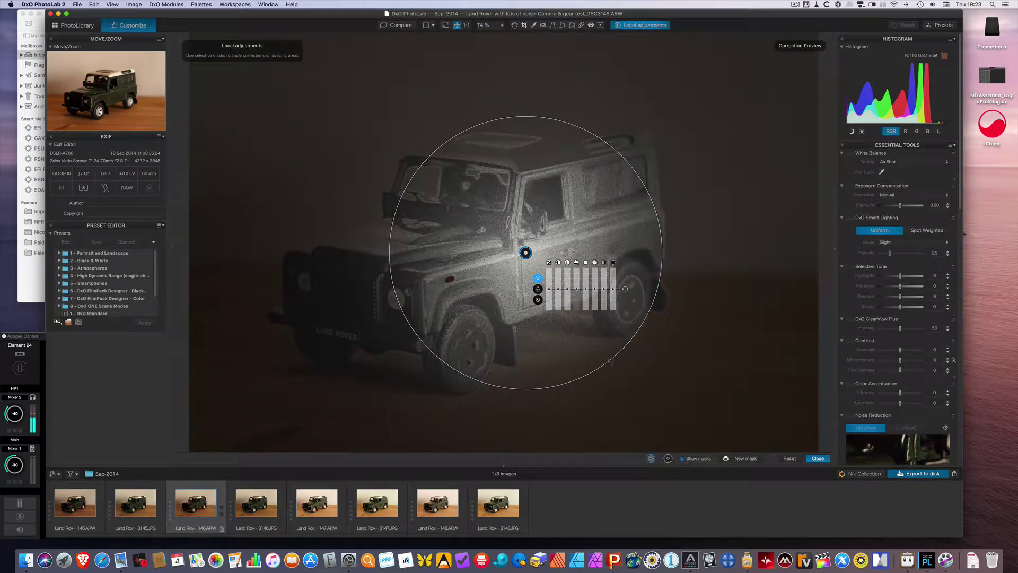
drag(611, 363, 640, 394)
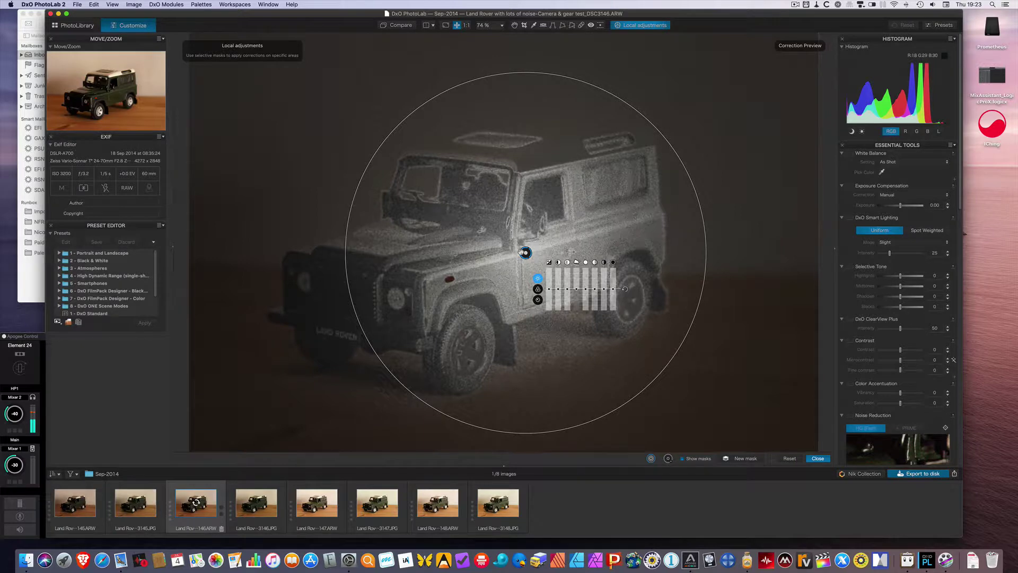
drag(526, 252, 495, 242)
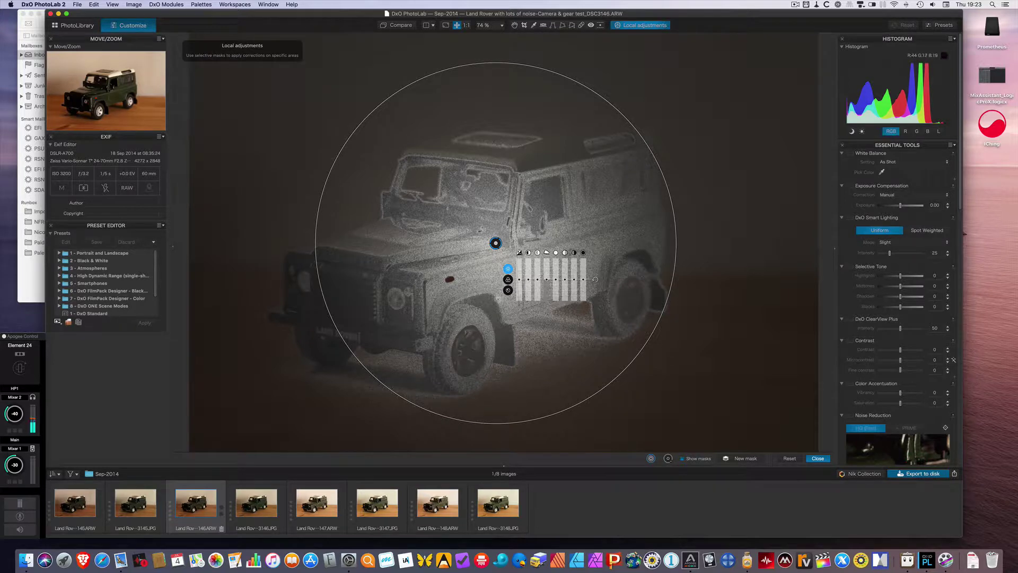
click(683, 459)
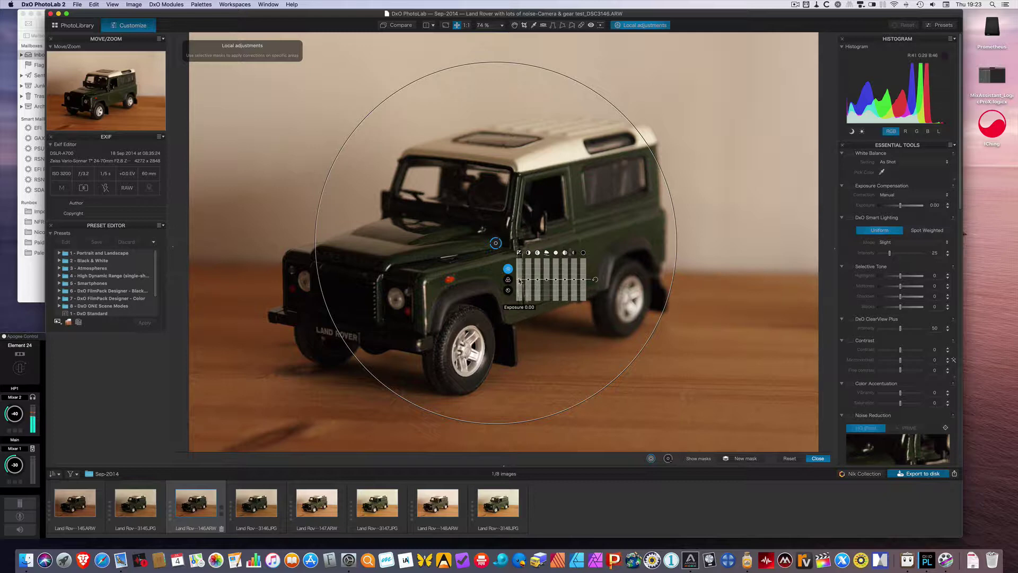
Raise the exposure and contrast within the control point's area and slightly boost its colour
drag(521, 281, 519, 274)
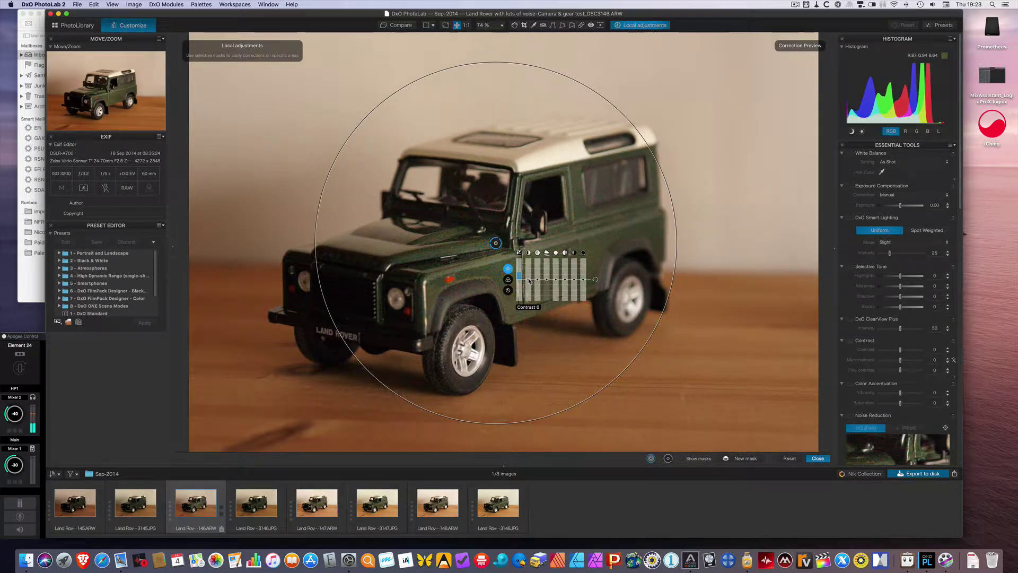
drag(528, 279, 537, 286)
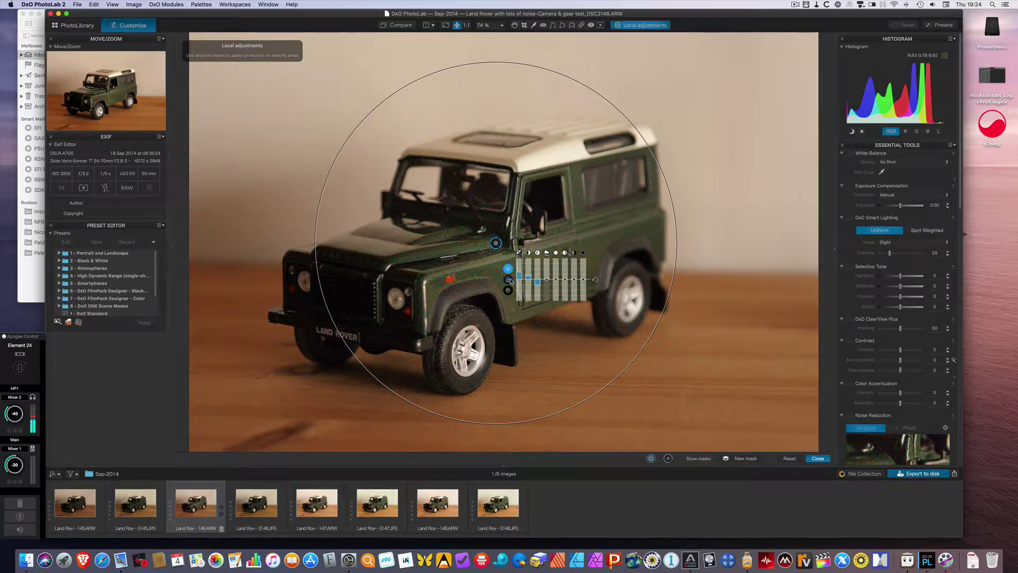
click(508, 279)
drag(528, 281, 529, 276)
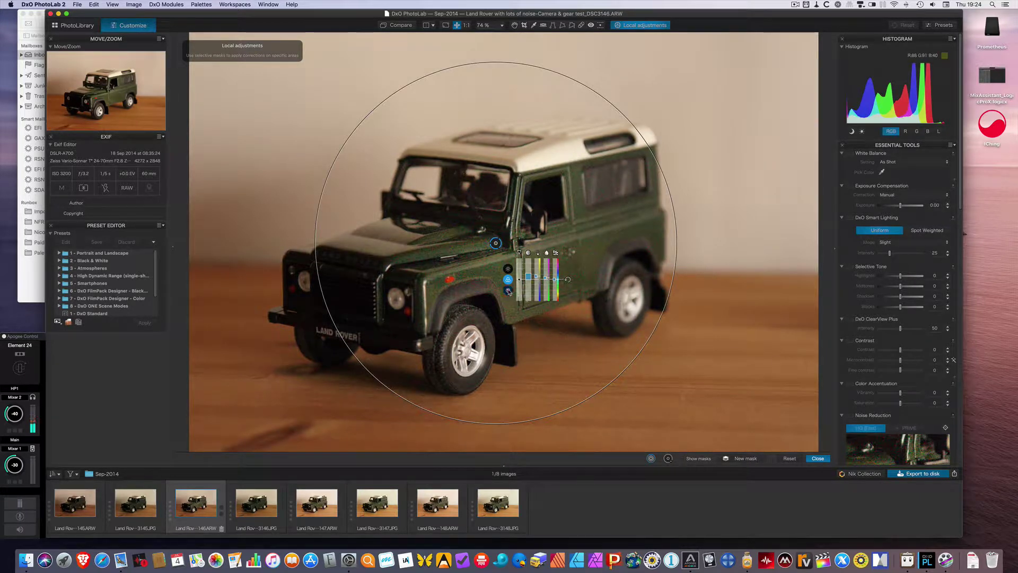
Increase the sharpness within the control point's area
click(508, 291)
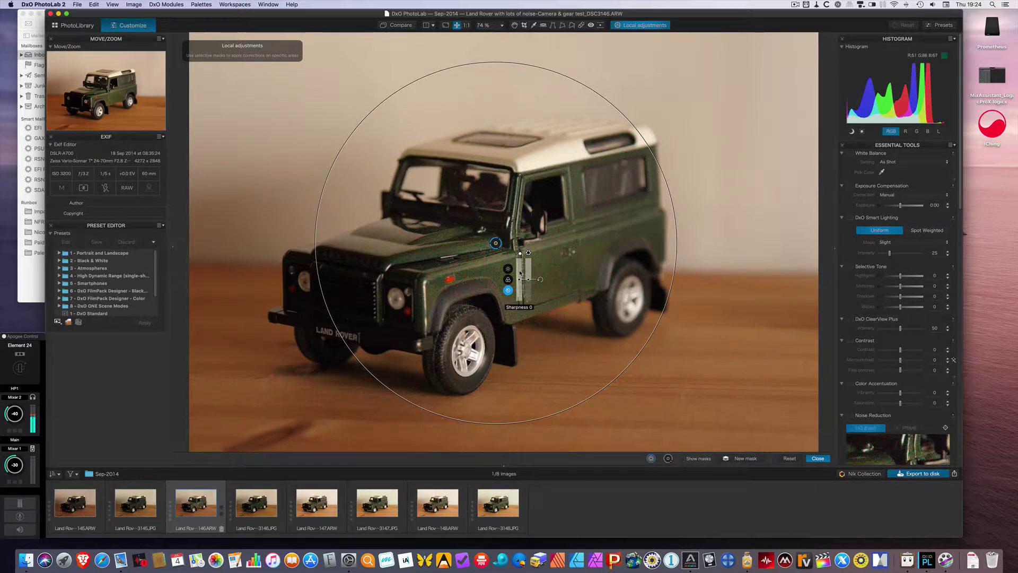
drag(520, 272, 528, 293)
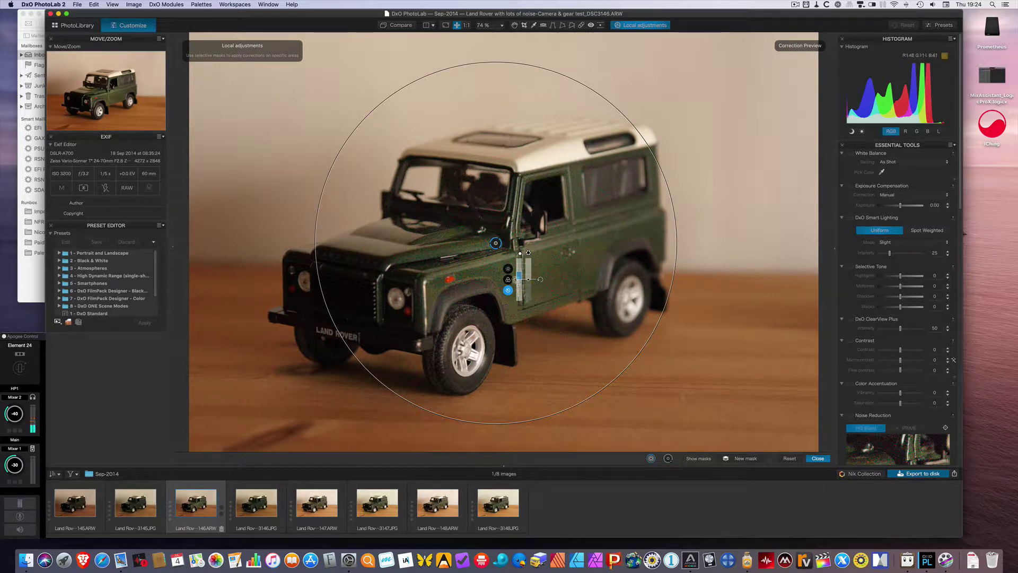
mouse_move(521, 282)
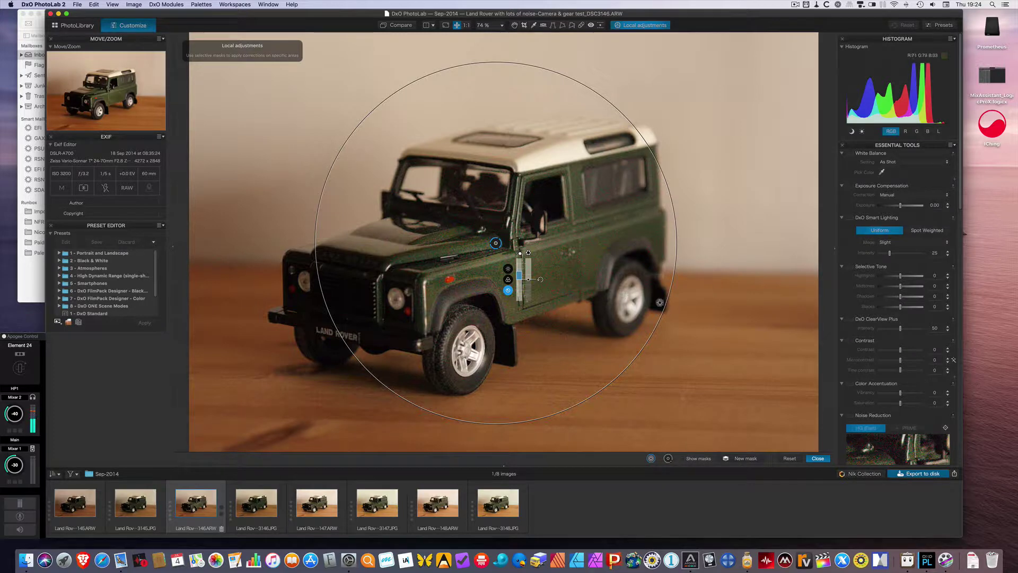
Enlarge the control point's area and add a smaller negative control point at the Land Rover's rear edge
mouse_move(665, 306)
mouse_down()
mouse_move(609, 286)
mouse_move(679, 309)
mouse_up()
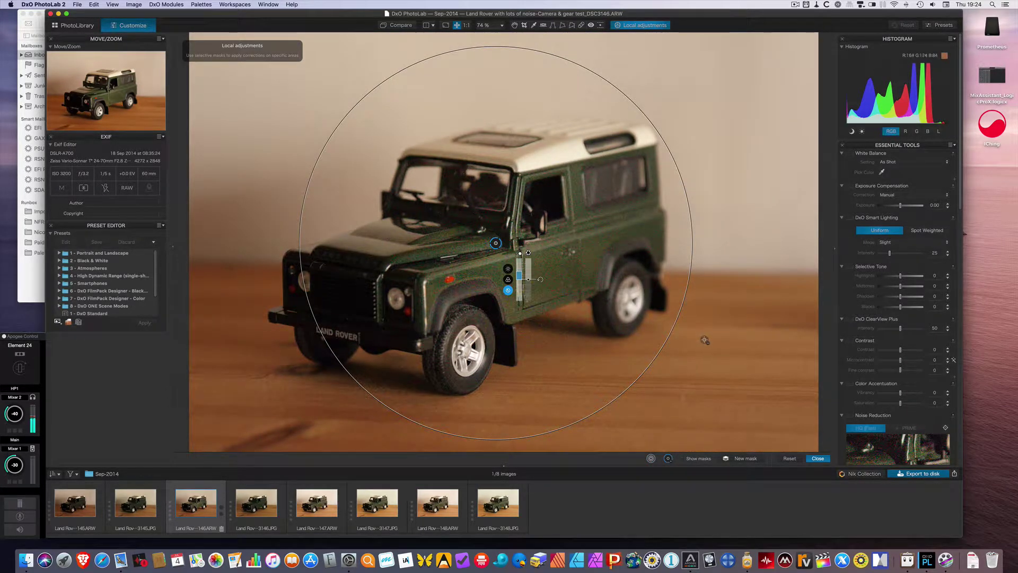
click(647, 267)
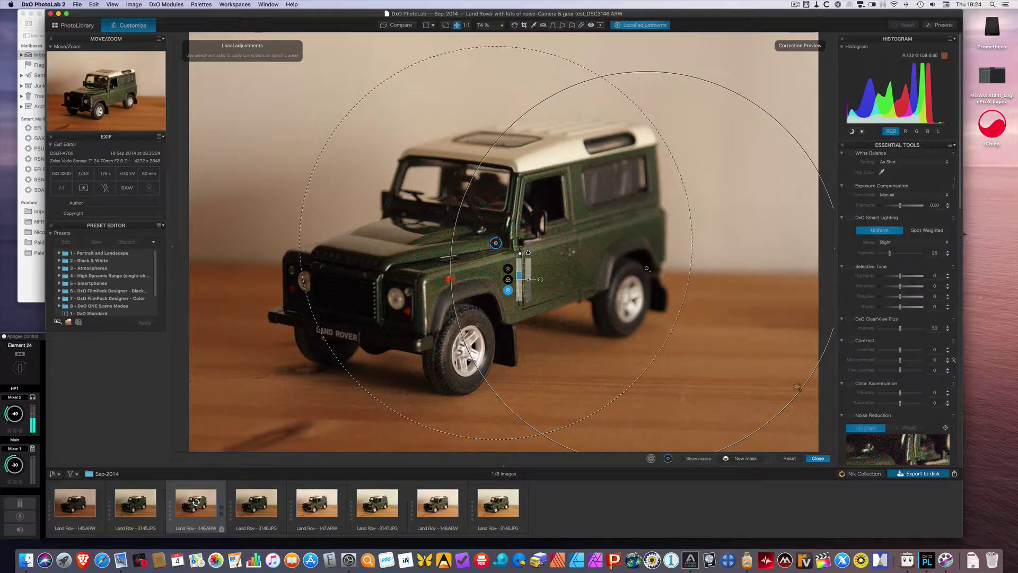
drag(789, 382, 737, 340)
drag(646, 268, 666, 213)
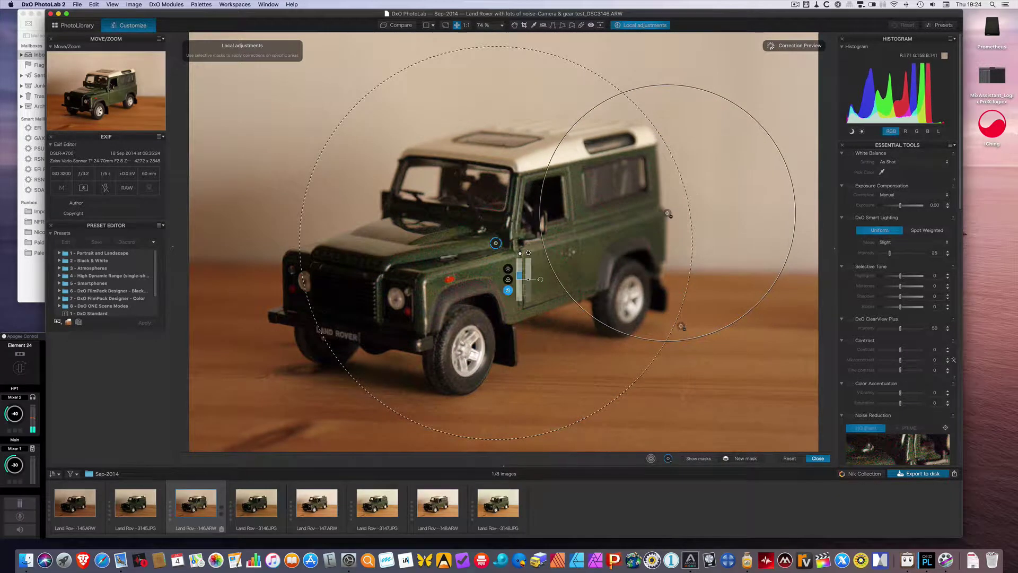
Using the mask preview, shrink the main control point's area and reposition the negative point over the Land Rover's rear body
click(686, 458)
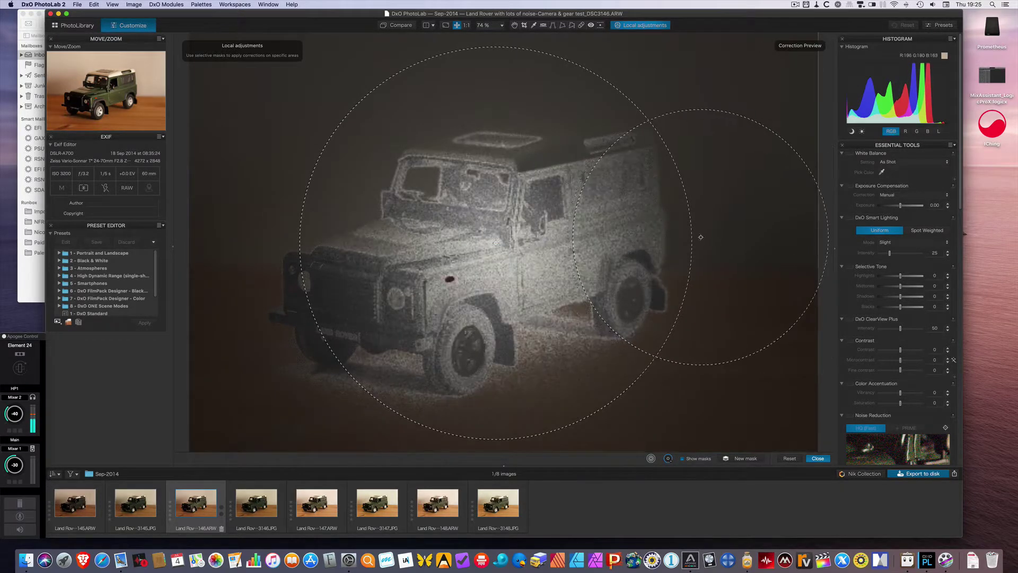
drag(692, 236, 644, 233)
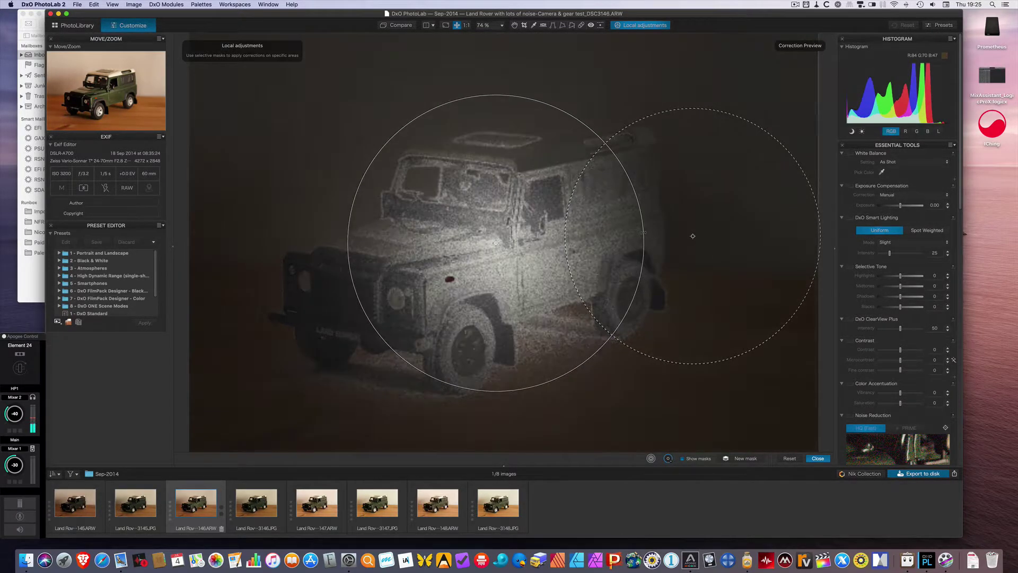
click(613, 243)
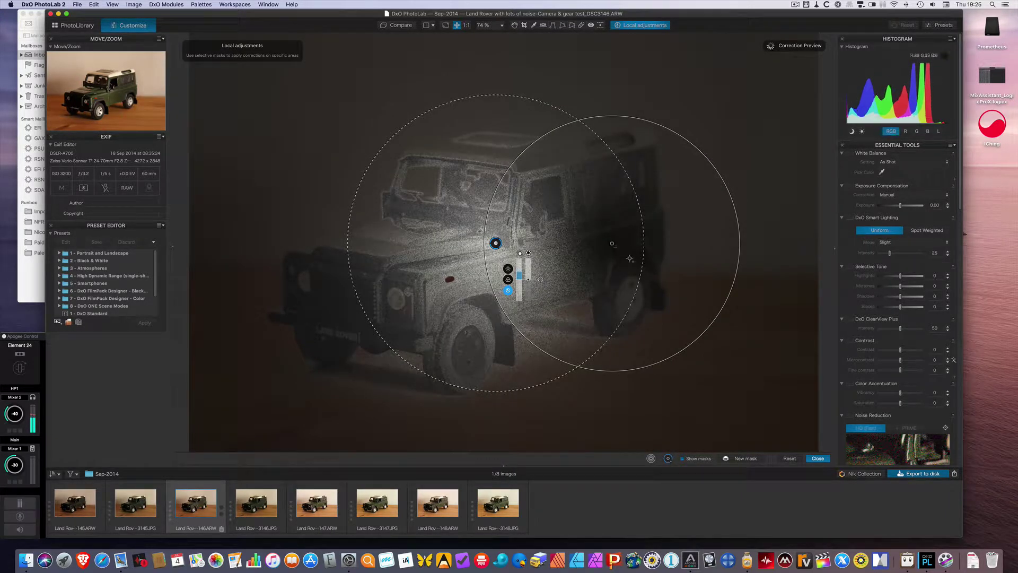
drag(611, 244, 652, 247)
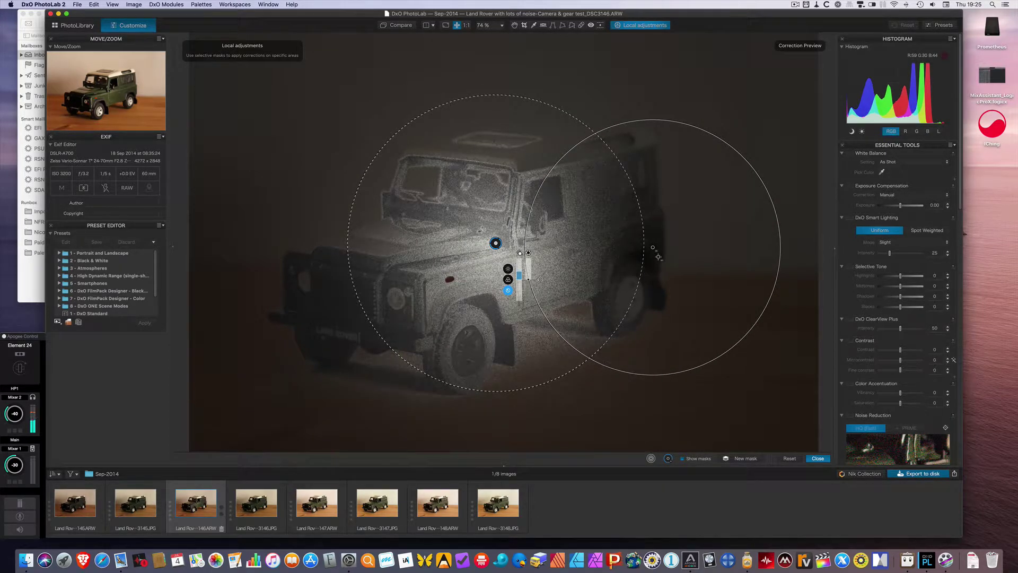
click(668, 458)
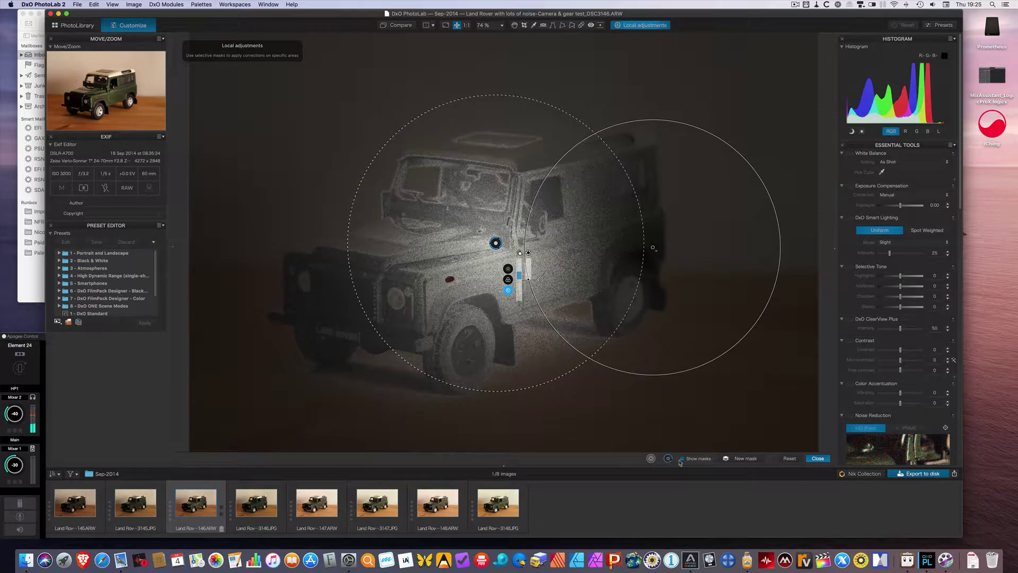
click(683, 459)
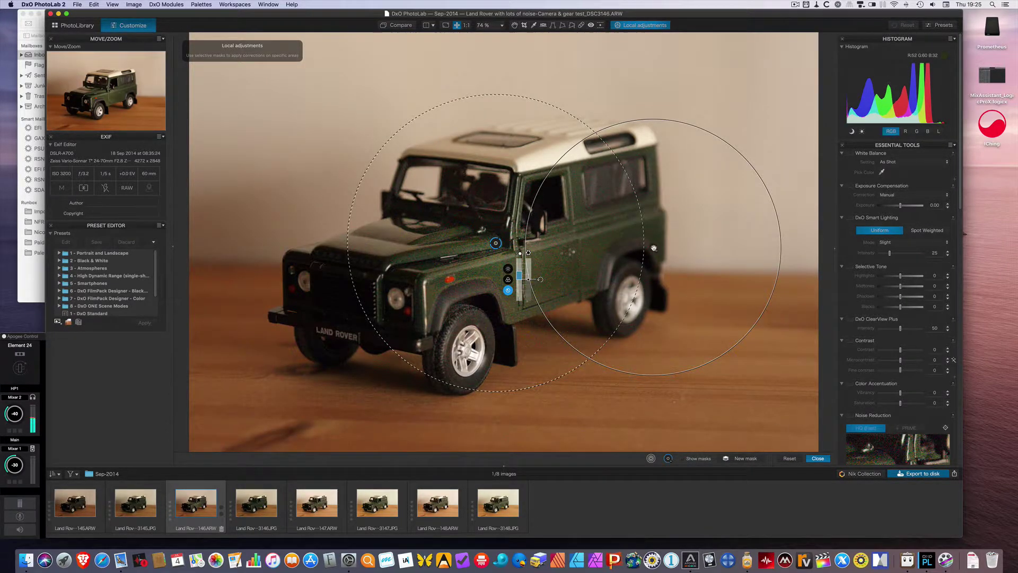
Switch the local adjustment mask to the Brush tool and try it at the Land Rover's rear
right_click(654, 248)
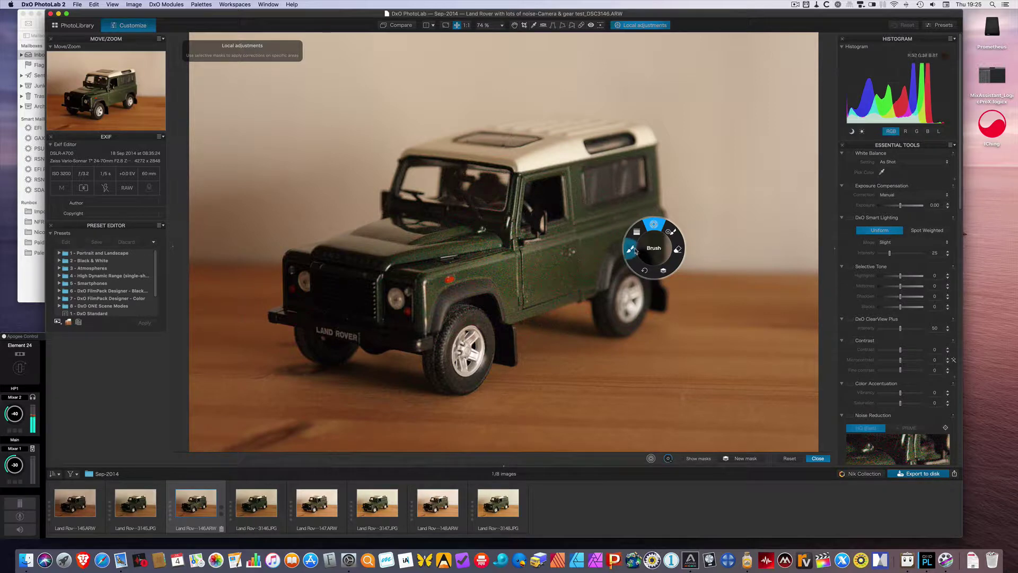
click(632, 249)
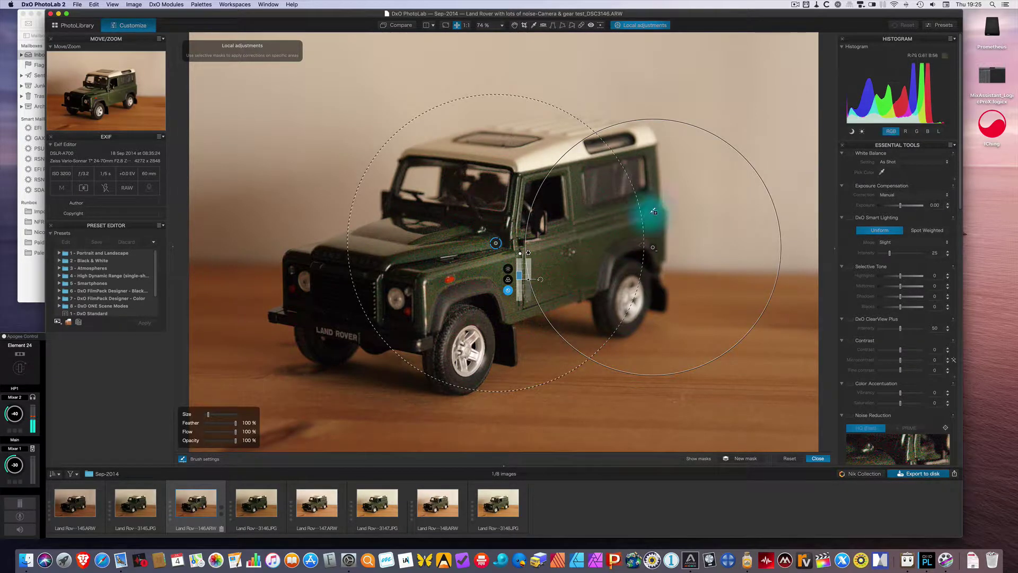
mouse_move(656, 217)
mouse_down()
mouse_move(647, 250)
mouse_move(652, 181)
mouse_move(638, 146)
mouse_move(603, 162)
mouse_move(621, 222)
mouse_move(614, 261)
mouse_move(583, 281)
mouse_move(570, 260)
mouse_move(598, 179)
mouse_move(720, 470)
mouse_up()
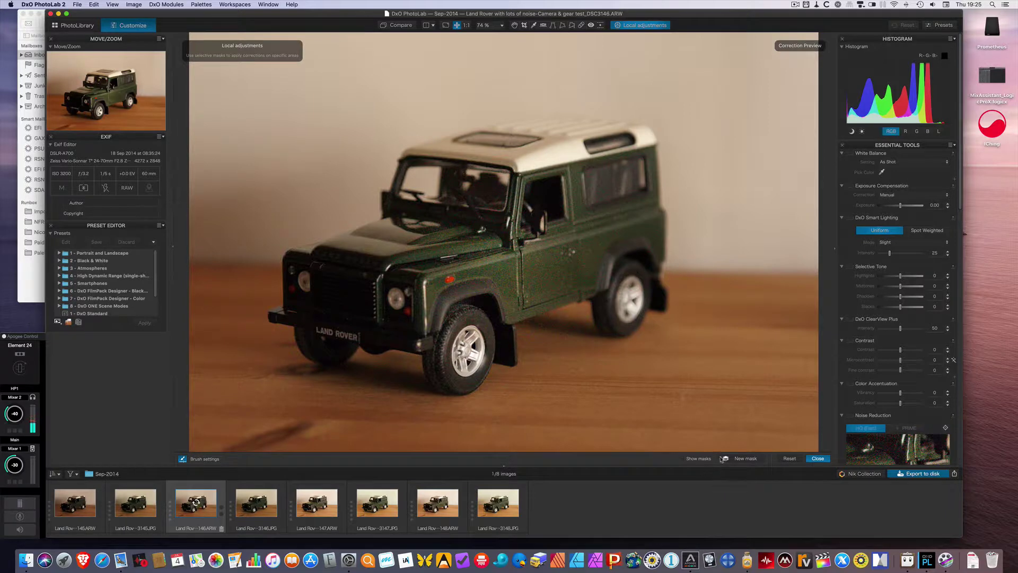
click(706, 459)
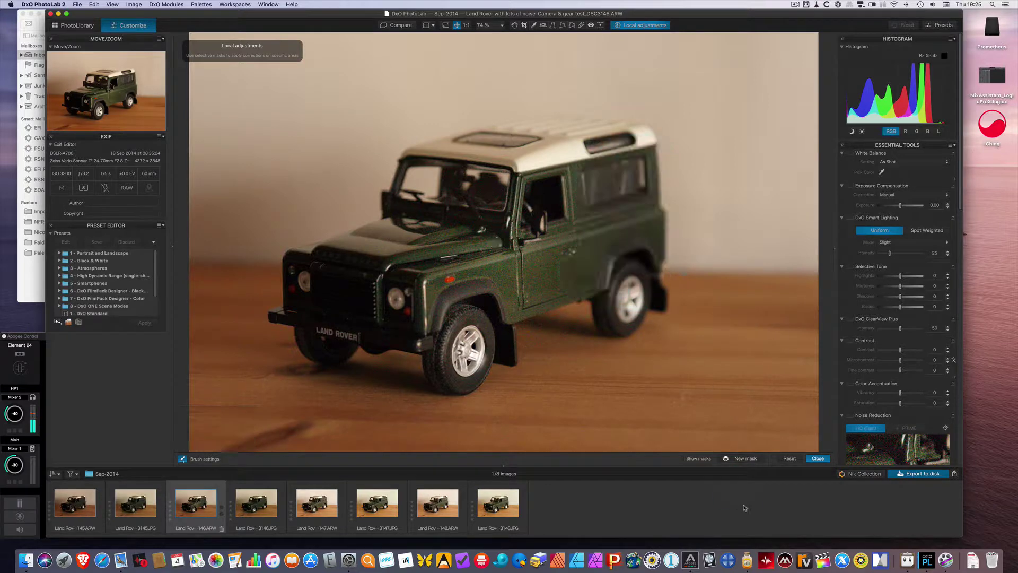
Reset all local adjustments on the photo and leave local adjustment mode
click(790, 459)
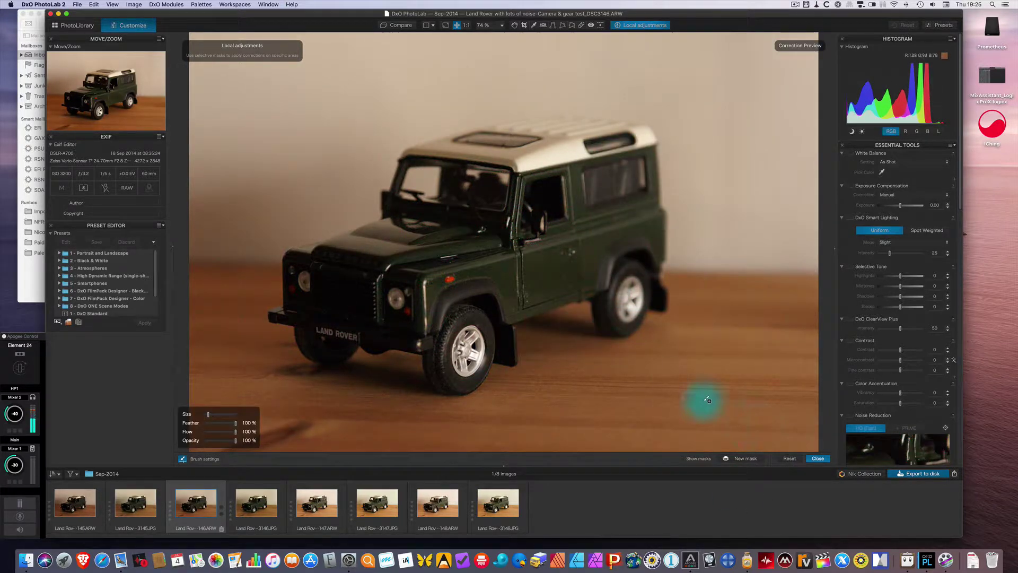
click(817, 458)
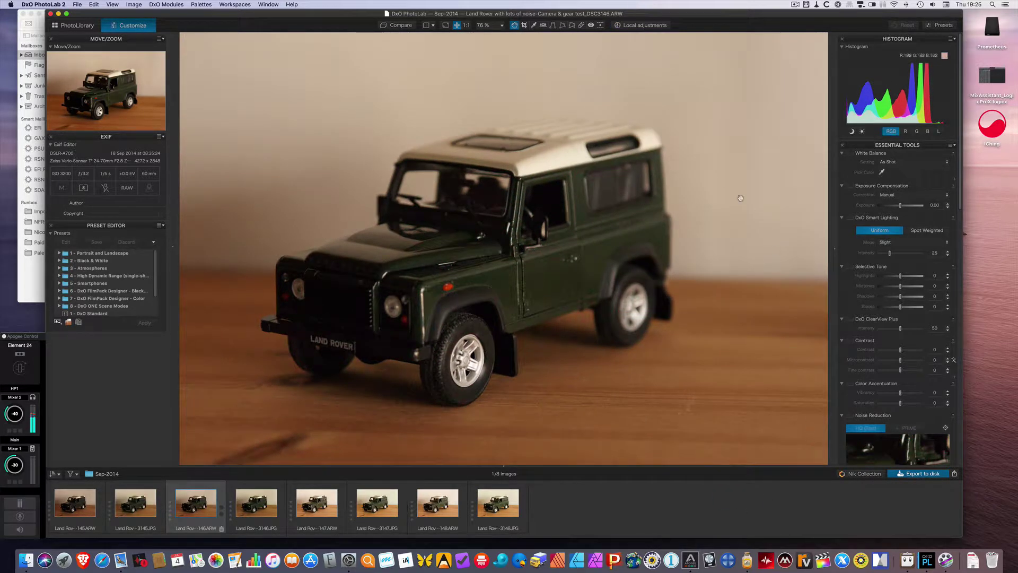
Send the photo to the Nik Collection's Dfine2 plugin and permanently allow its connection to the dxo.com domain
click(855, 475)
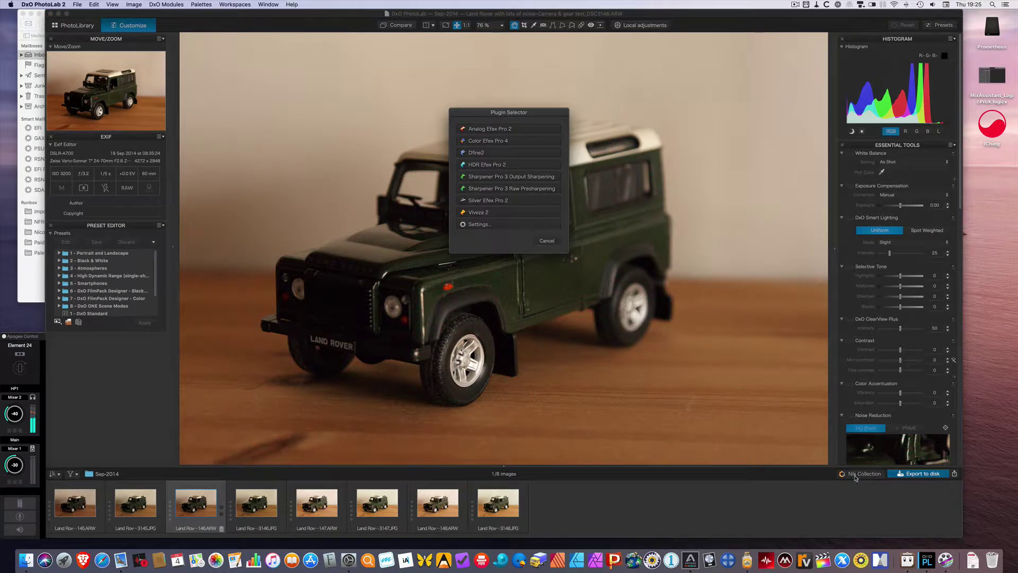
click(480, 152)
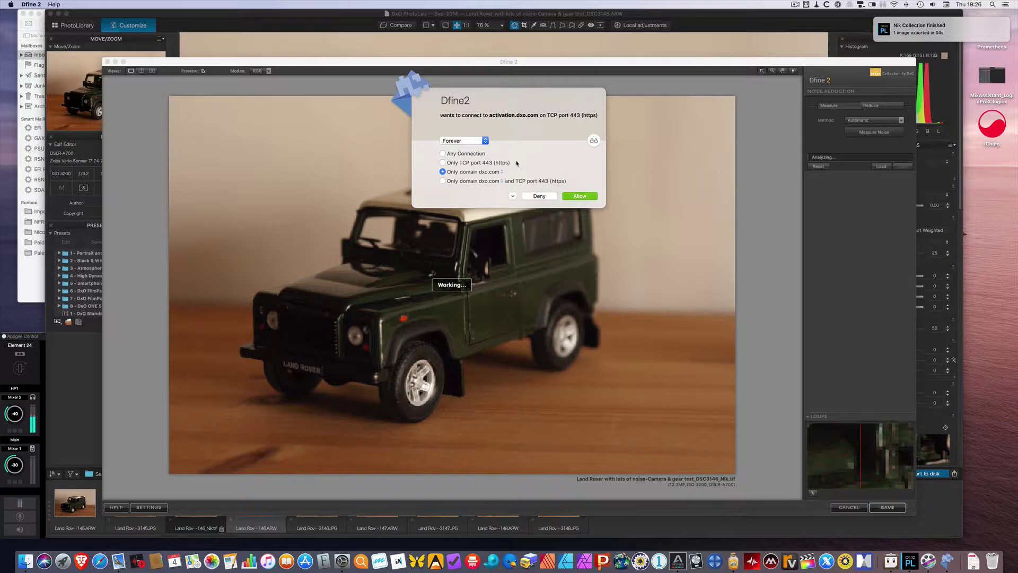
click(578, 196)
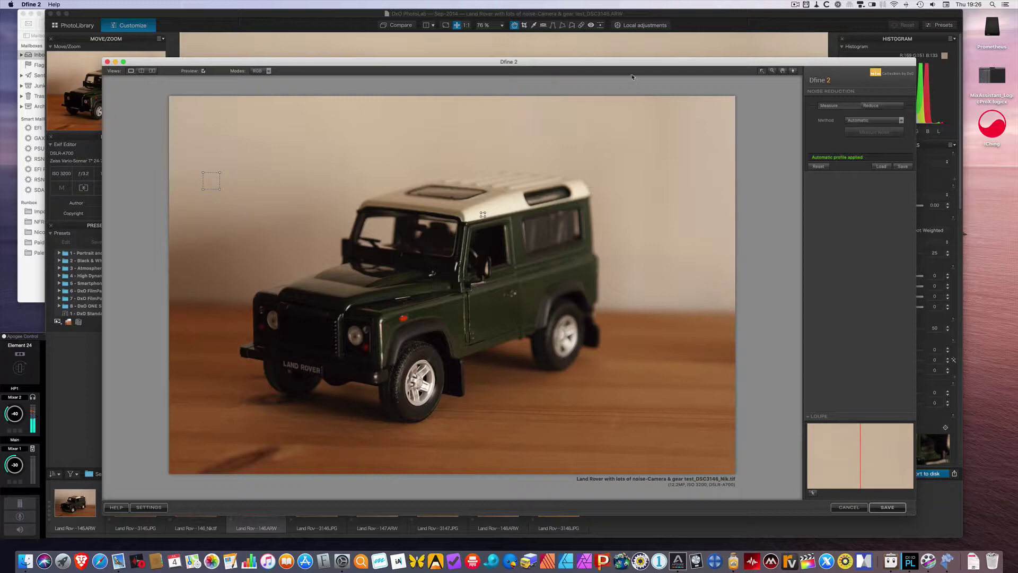
drag(628, 64, 629, 49)
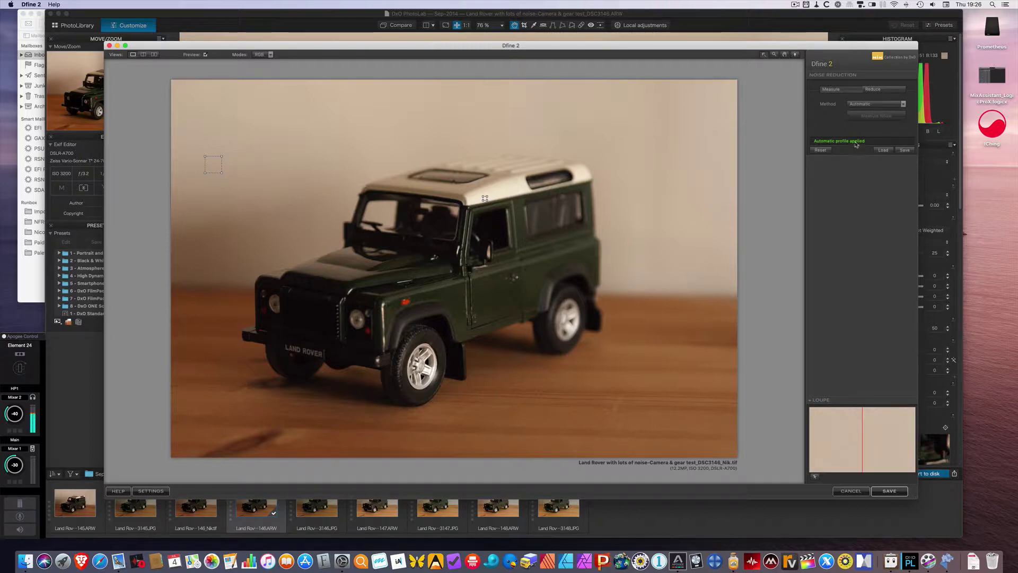
click(860, 104)
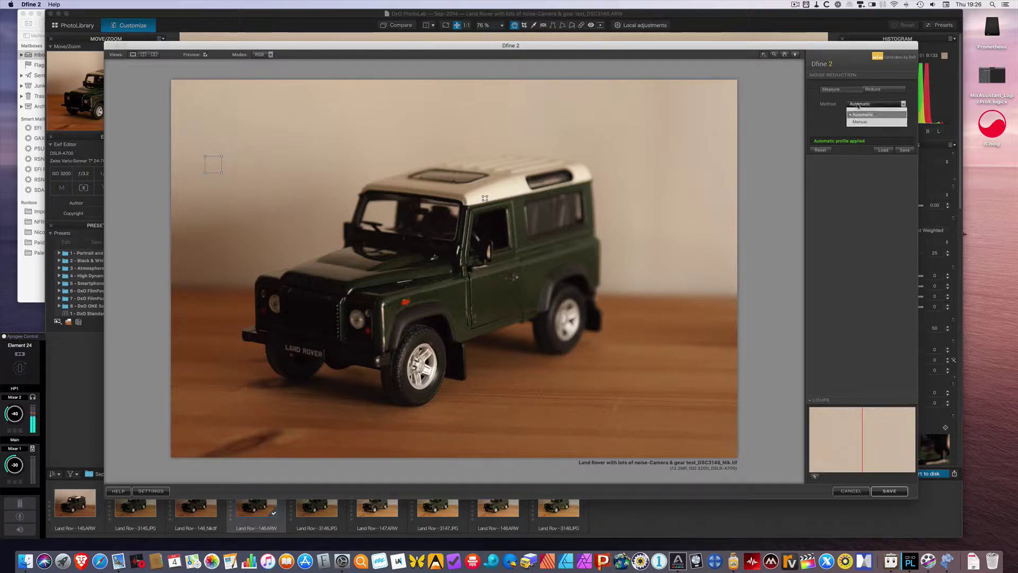
click(858, 122)
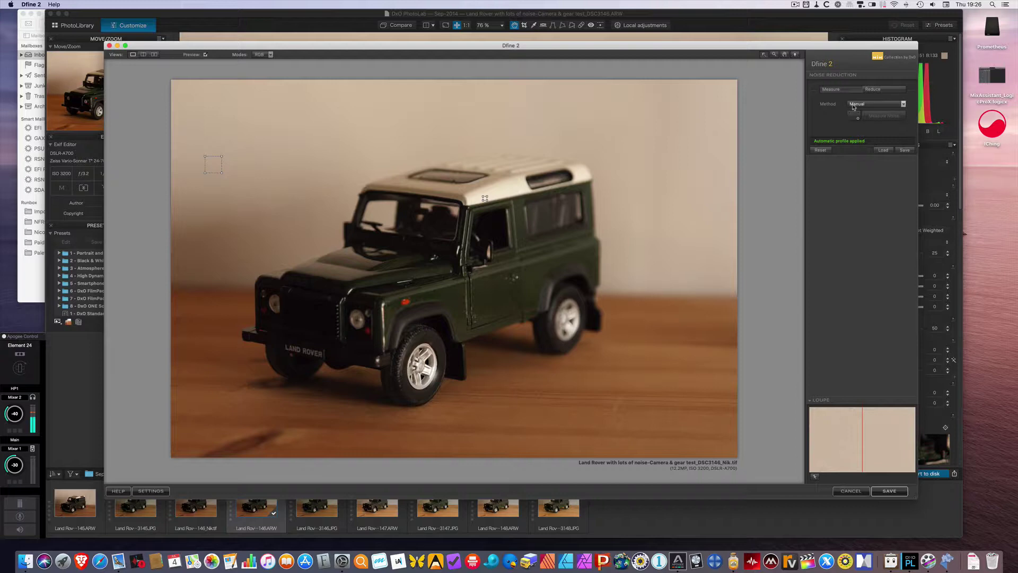
click(853, 108)
click(855, 112)
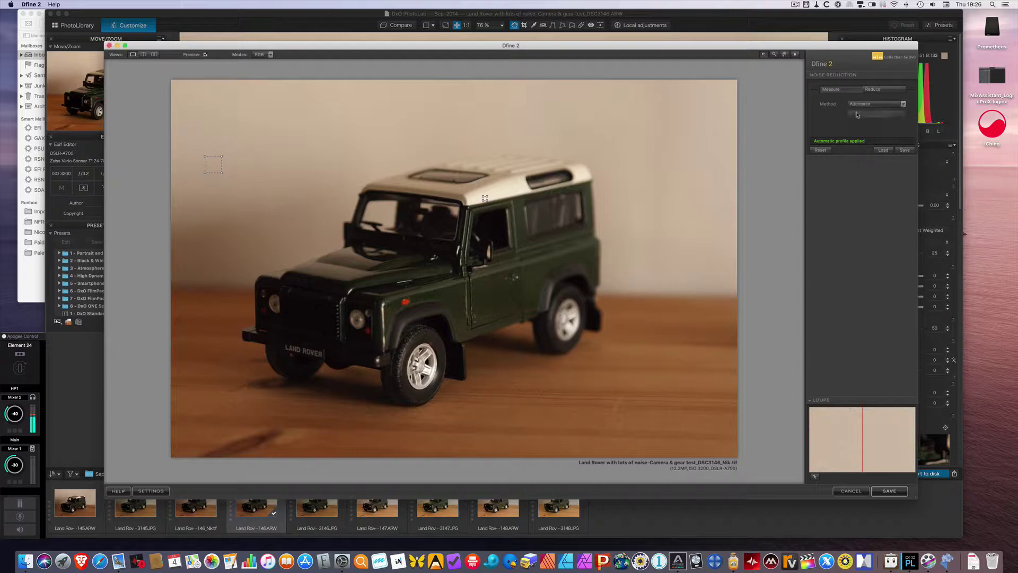
Switch Dfine's noise reduction to the Reduce stage
click(875, 89)
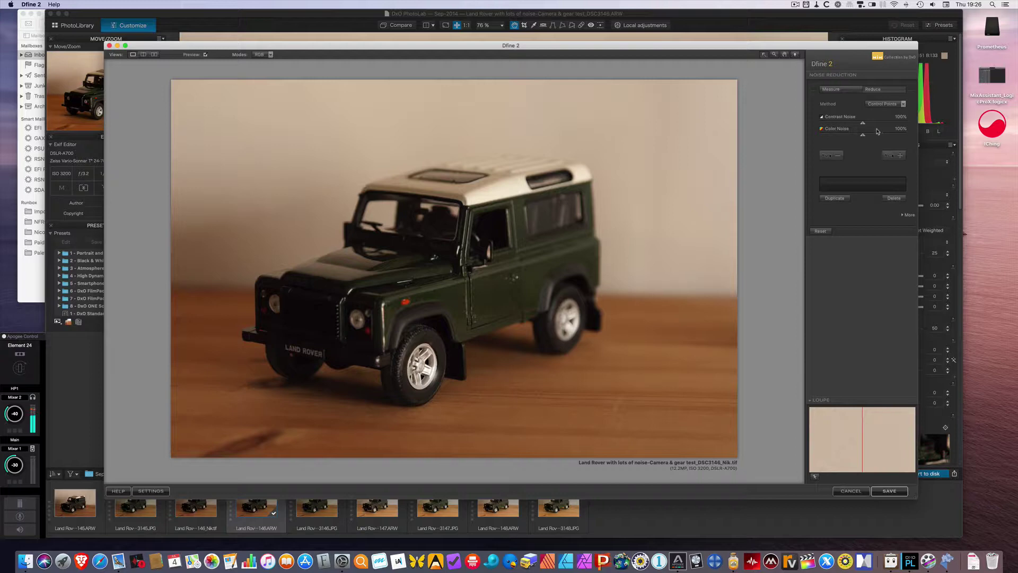
Try Dfine's Control Points method with a point on the Land Rover's door at 29% color noise, and delete that point
click(876, 105)
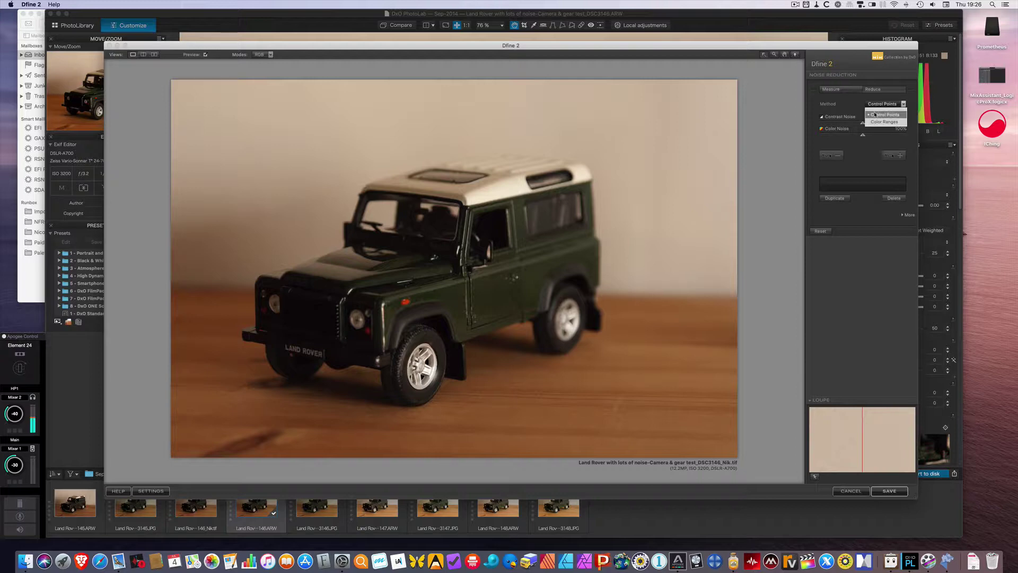
click(874, 115)
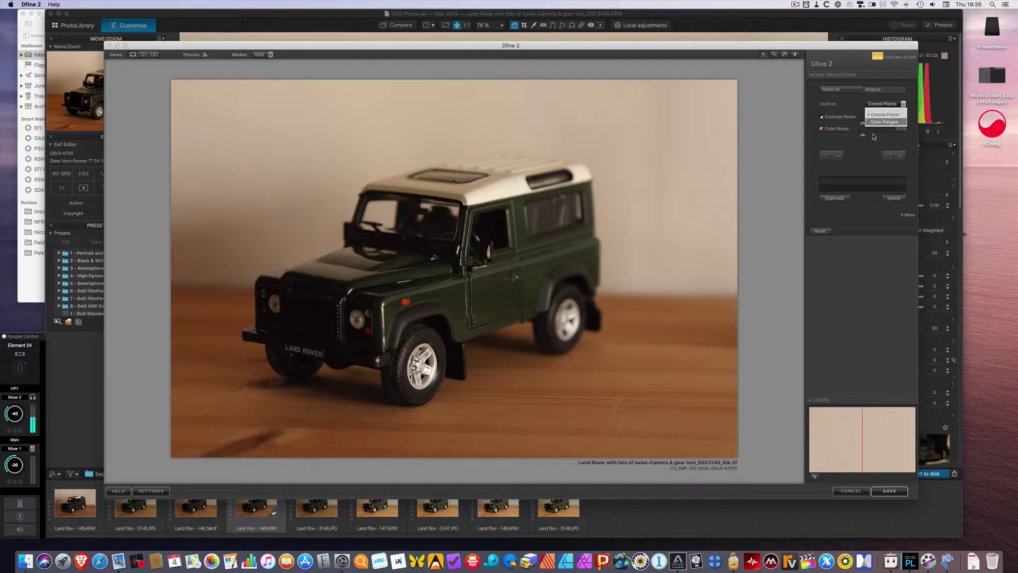
click(892, 158)
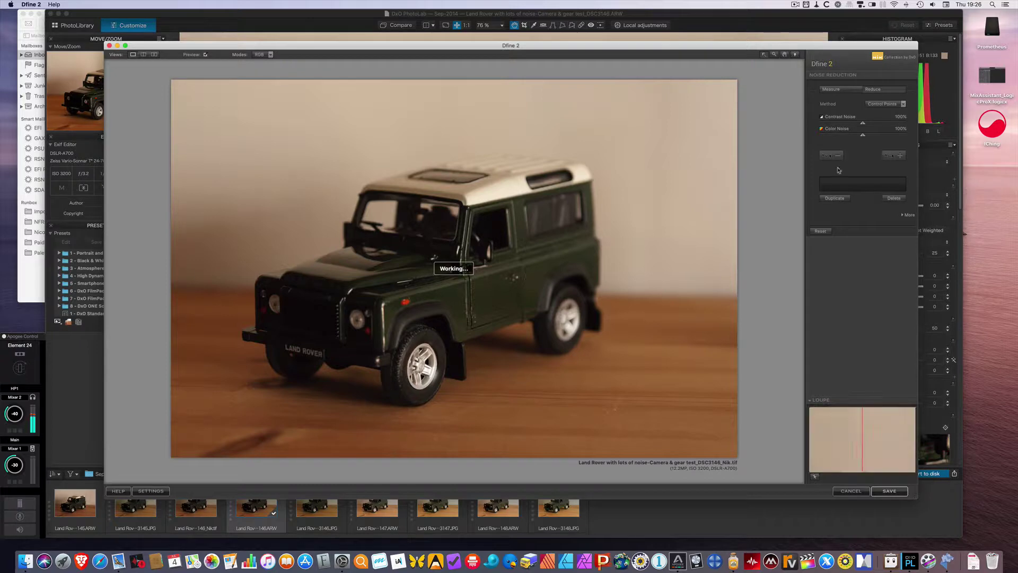
click(903, 158)
click(505, 263)
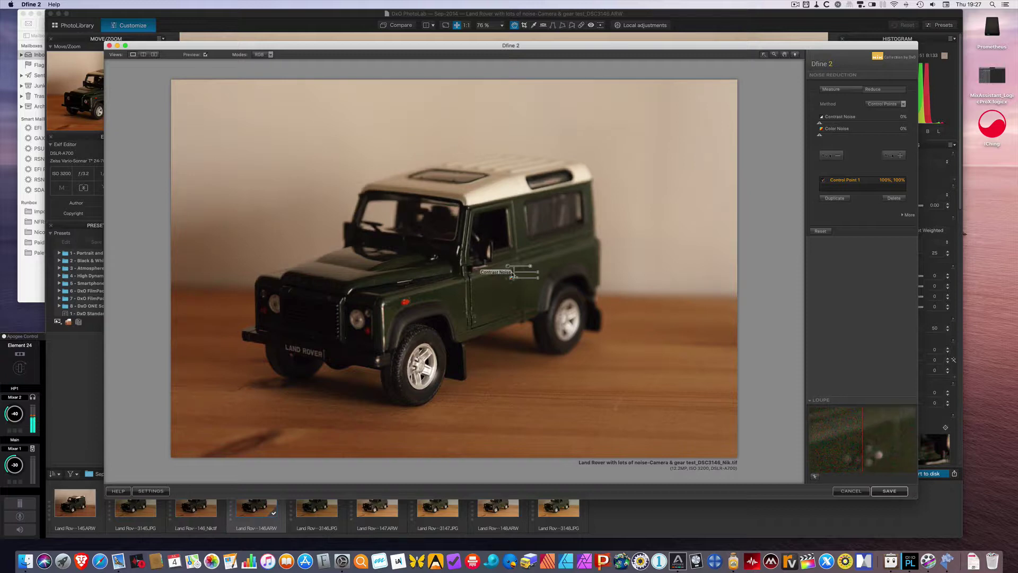
drag(537, 278, 524, 280)
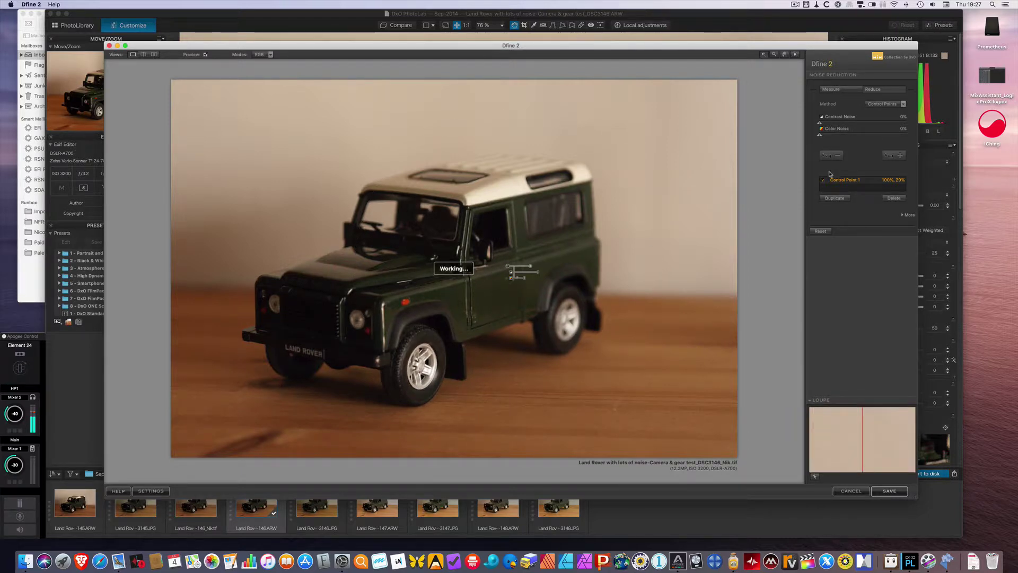
click(893, 198)
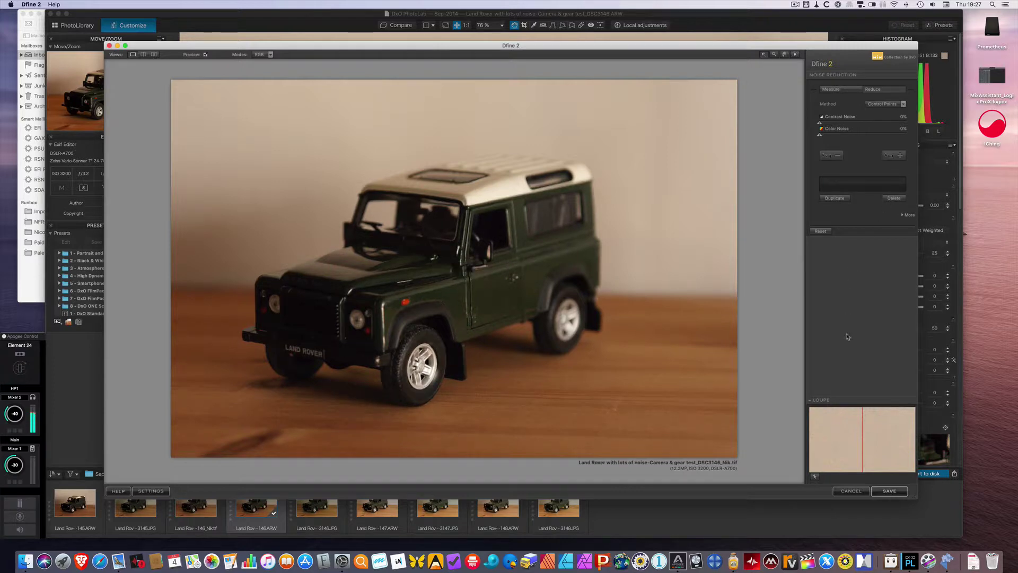
Return Dfine to the Measure stage with the Automatic method and save the noise-reduced photo
click(884, 104)
click(857, 93)
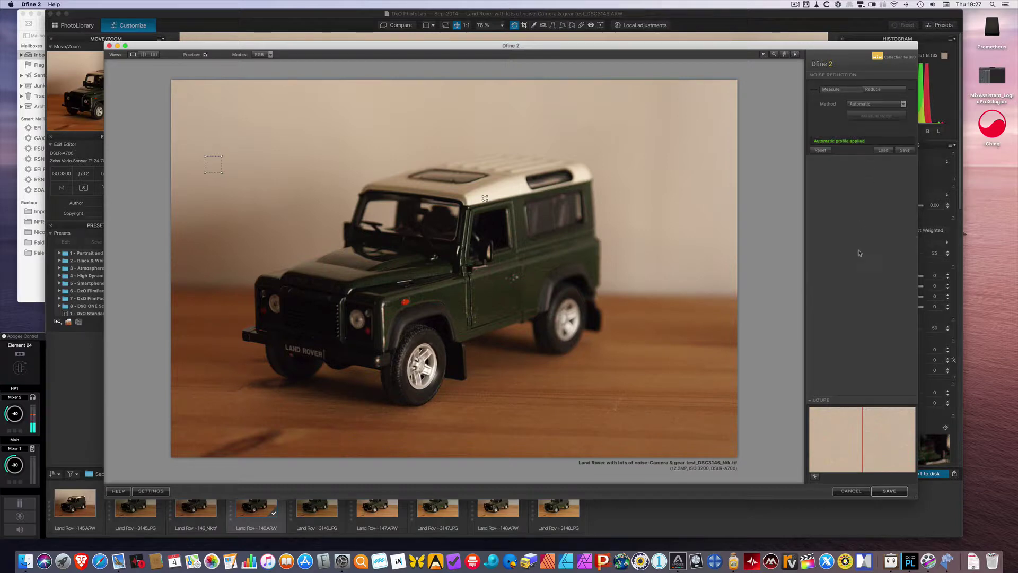
click(897, 492)
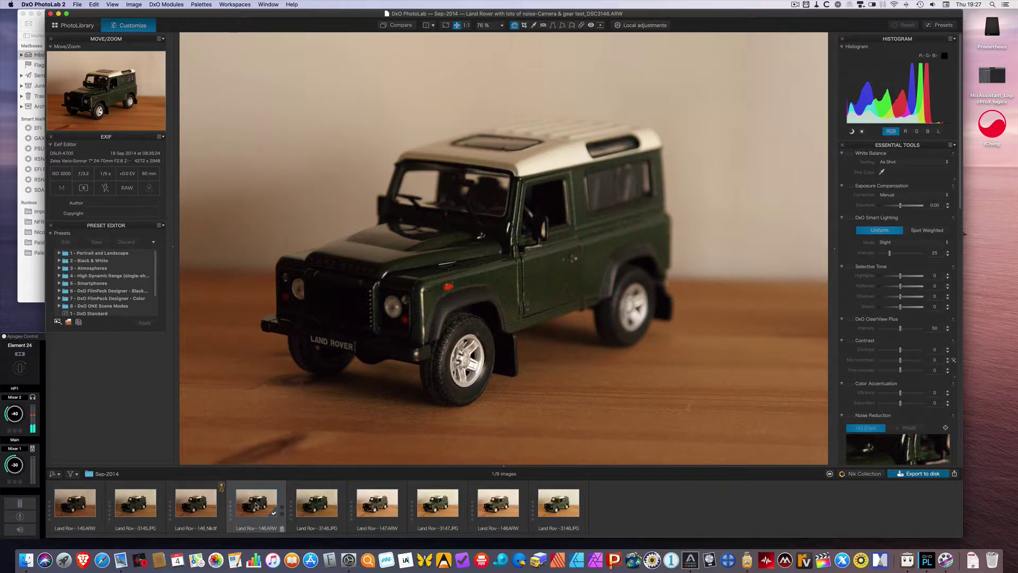
Send the Dfine-processed Nik TIFF to Color Efex Pro 4 and replace its filters with the Clarity Bump recipe
click(204, 508)
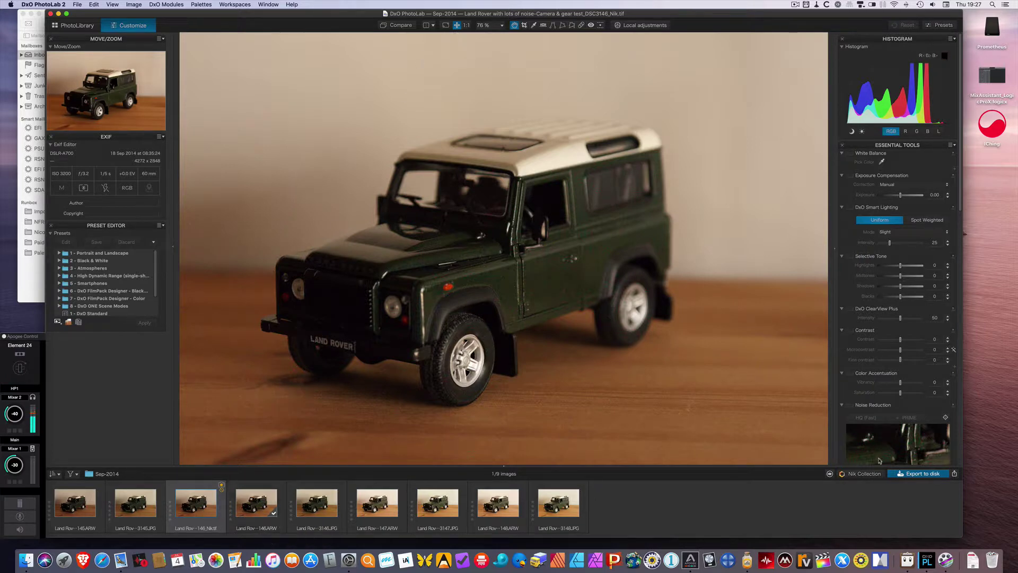
click(864, 474)
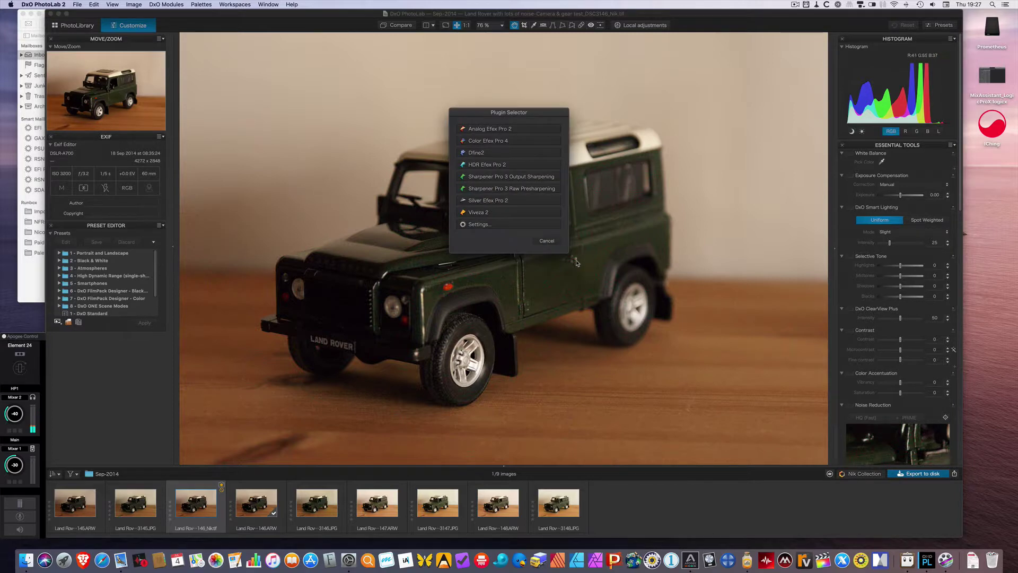
click(479, 141)
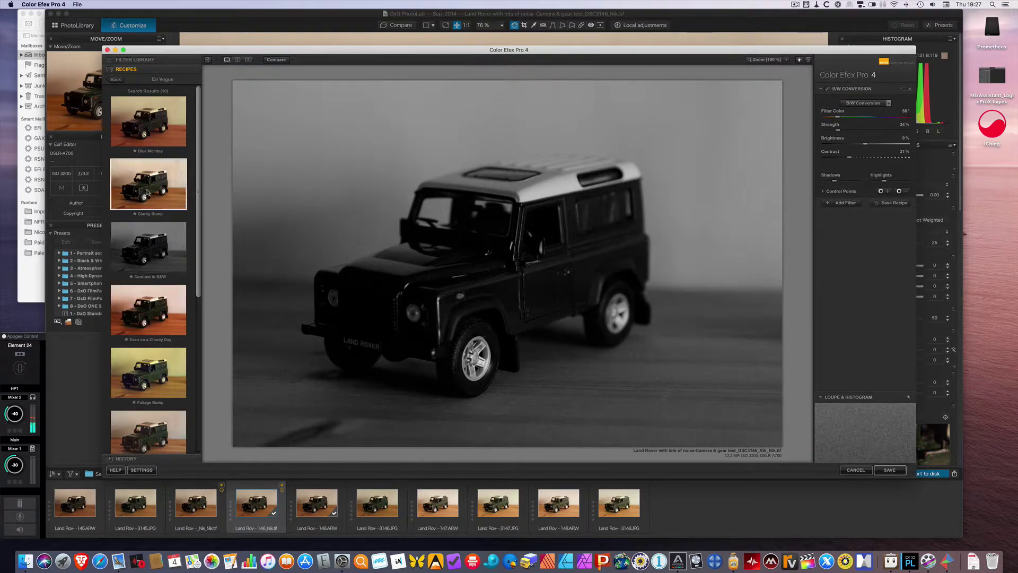
click(148, 191)
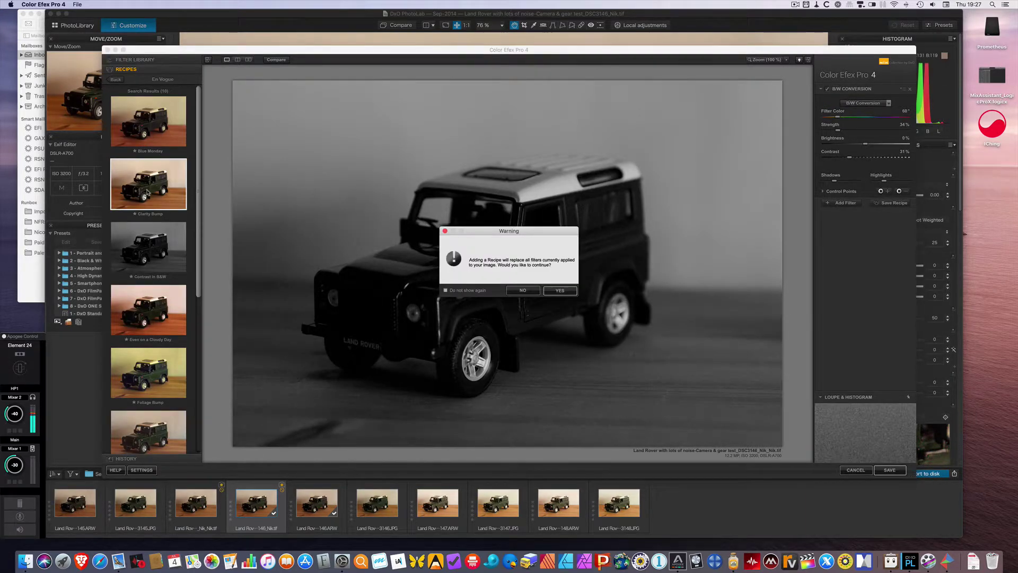
click(554, 291)
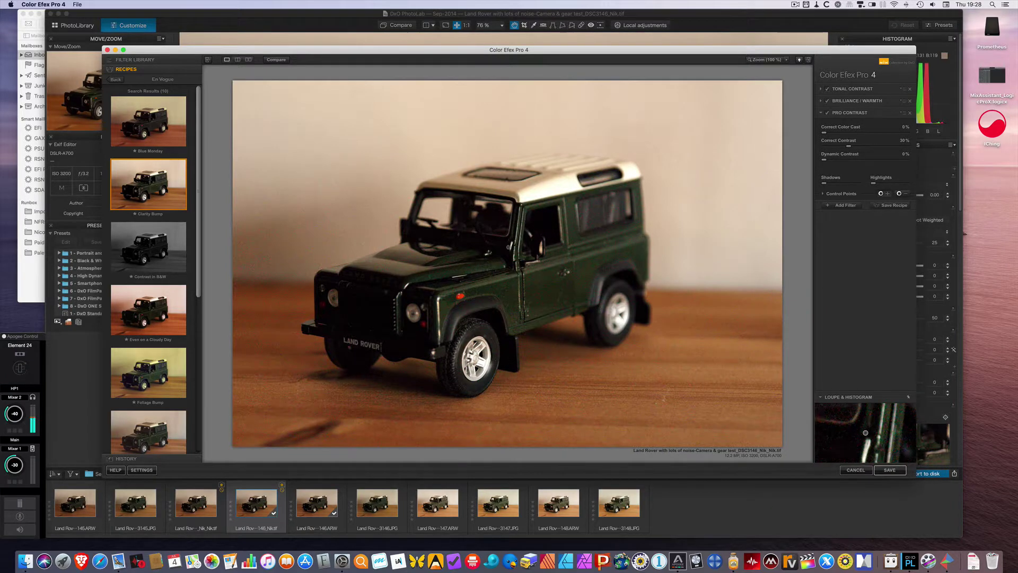
Try a Pro Contrast control point on the Land Rover's door and a Brilliance/Warmth warmth of -46%, and discard the Color Efex Pro 4 edit
click(507, 268)
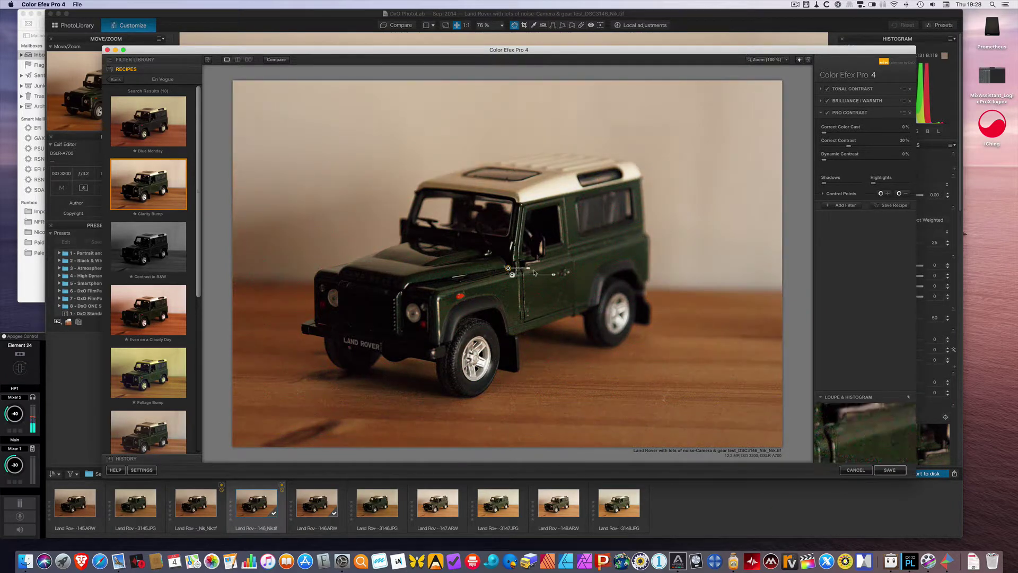
drag(530, 270, 538, 269)
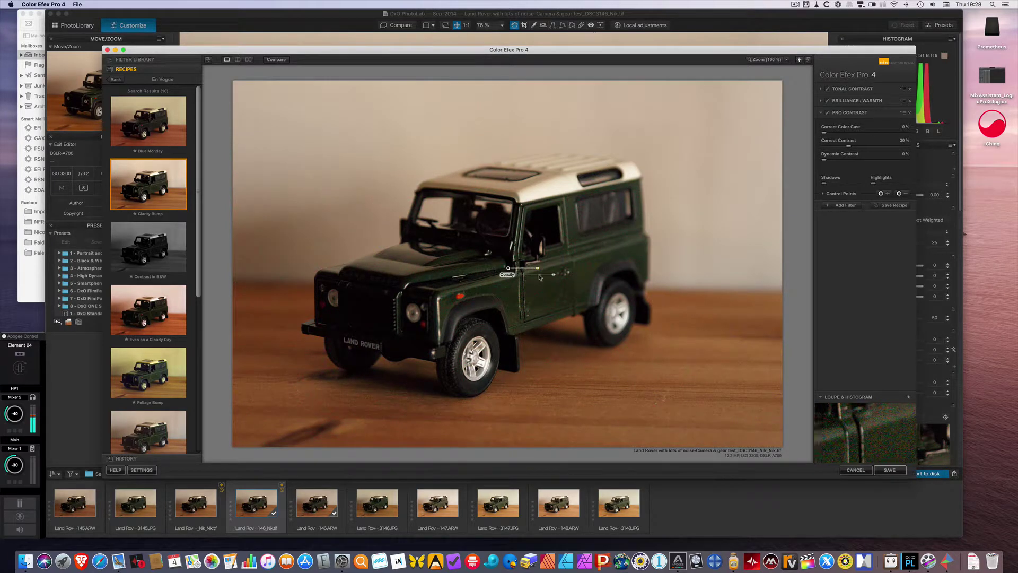
click(853, 90)
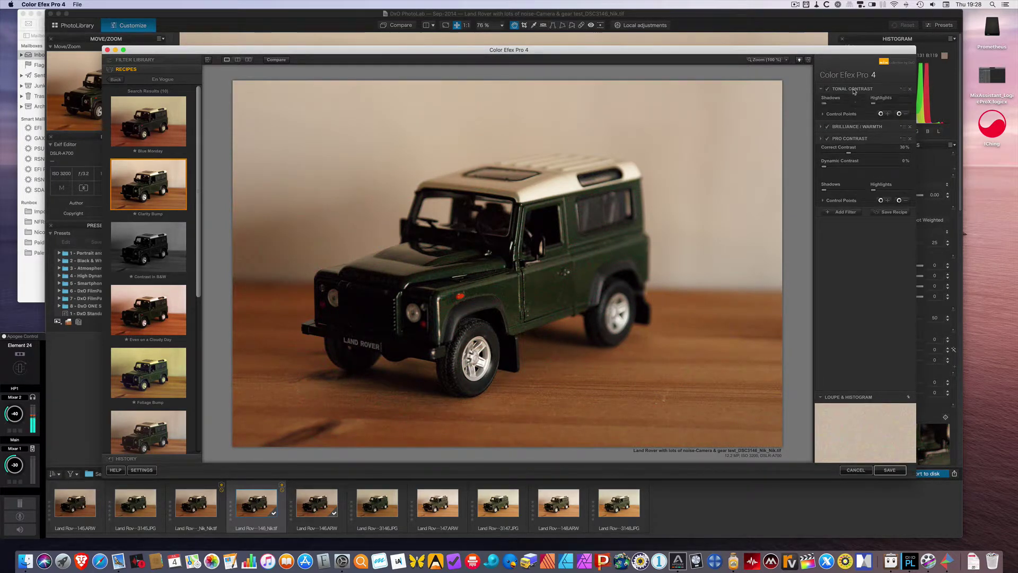
drag(890, 108, 885, 109)
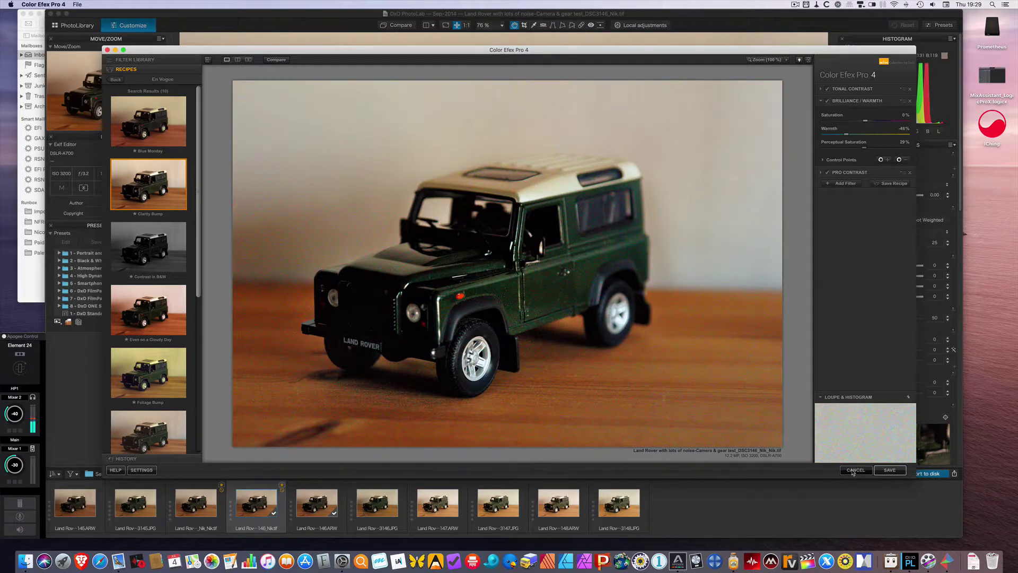
click(854, 470)
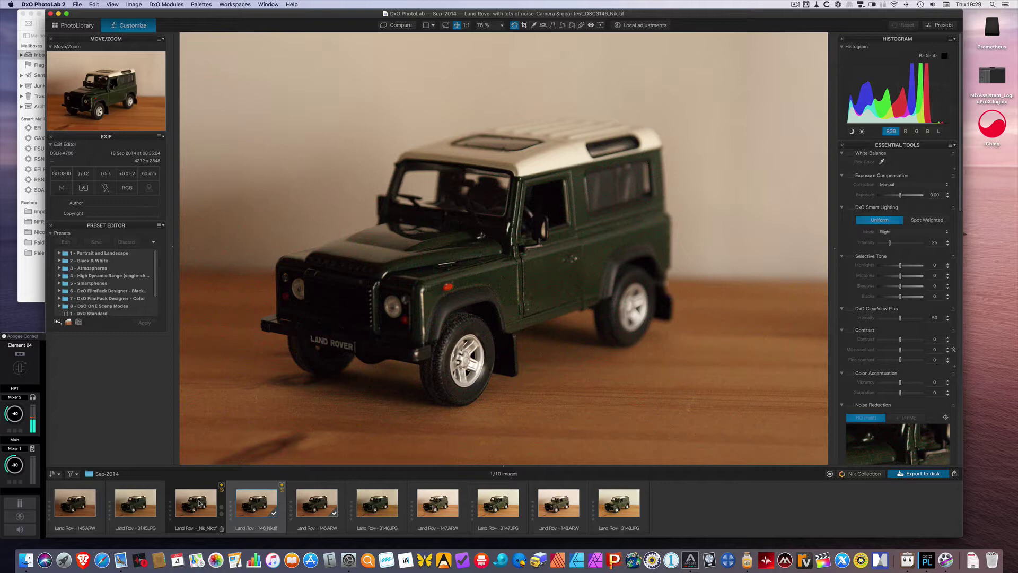
Delete both Nik TIFF copies of the Land Rover photo from the disk
click(221, 529)
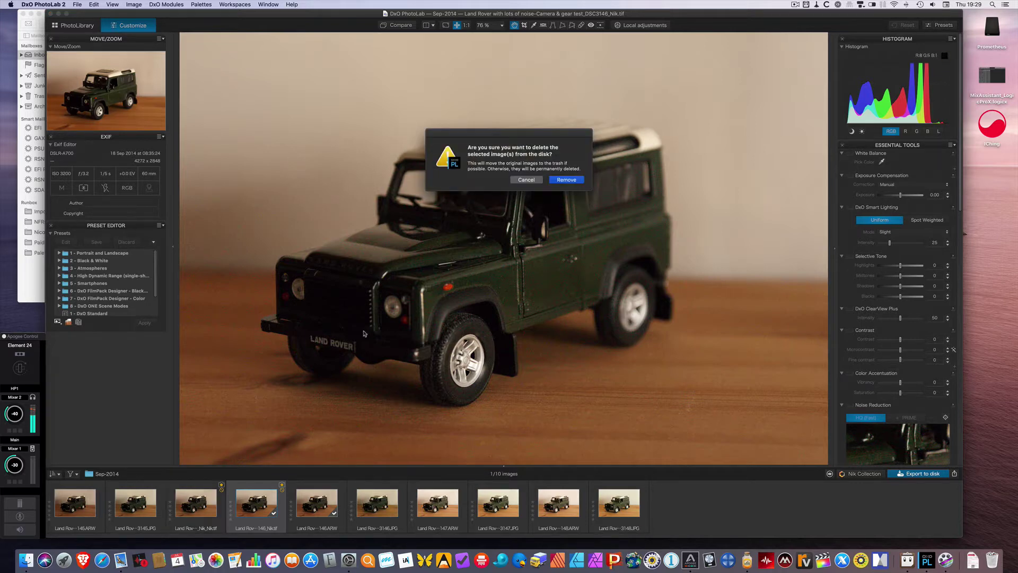
click(566, 179)
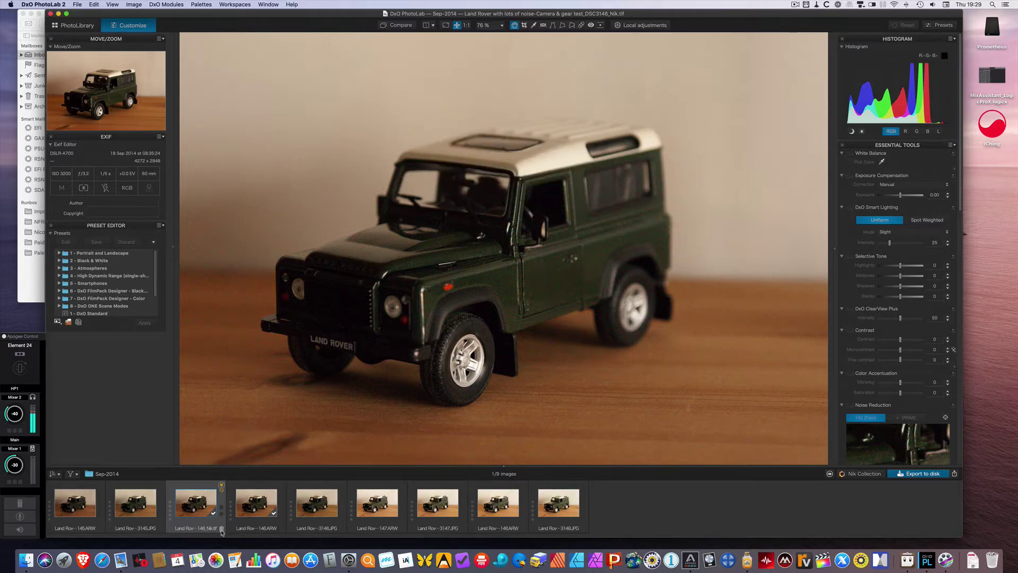
click(221, 530)
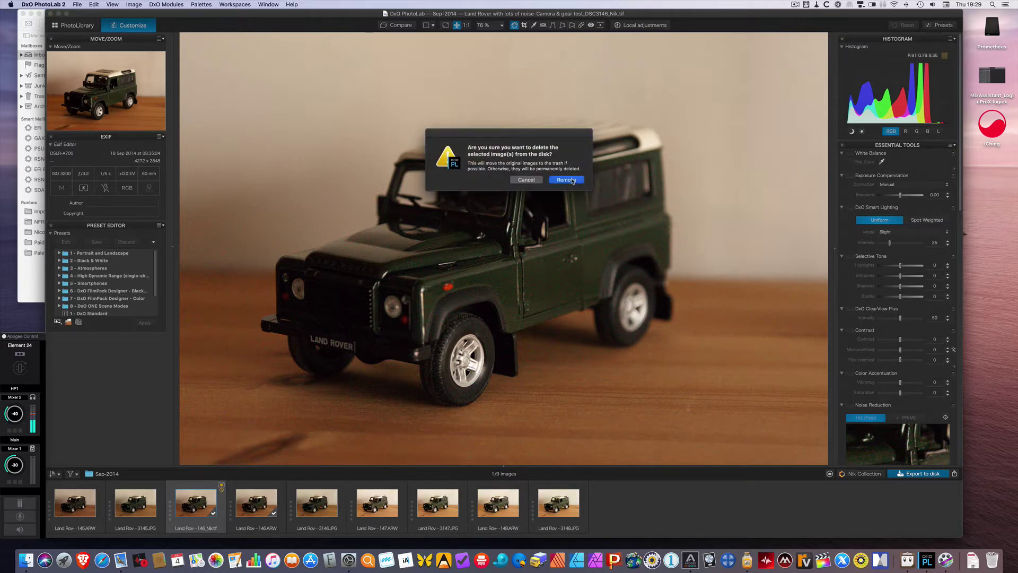
click(567, 181)
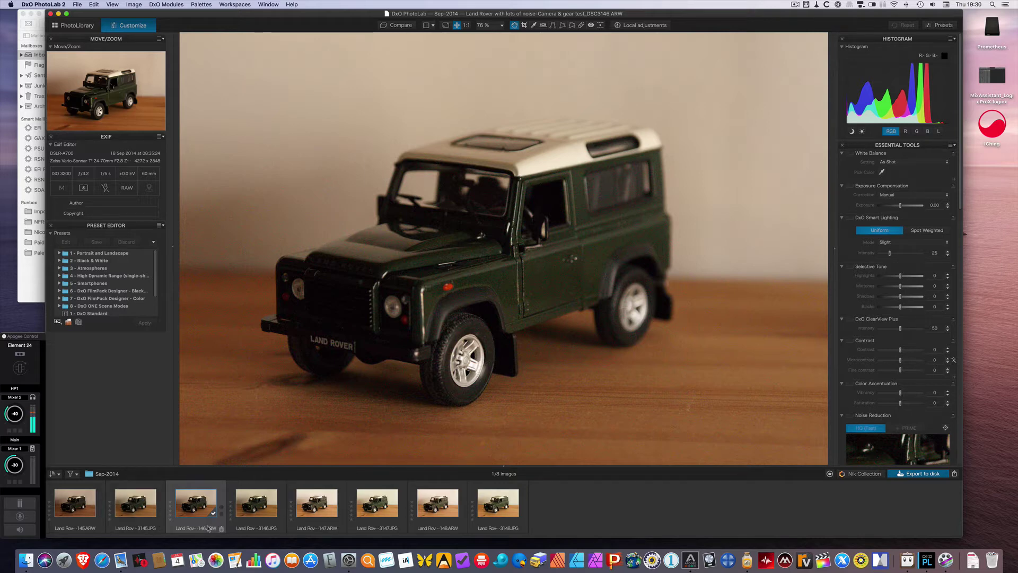
Quit DxO PhotoLab
click(64, 6)
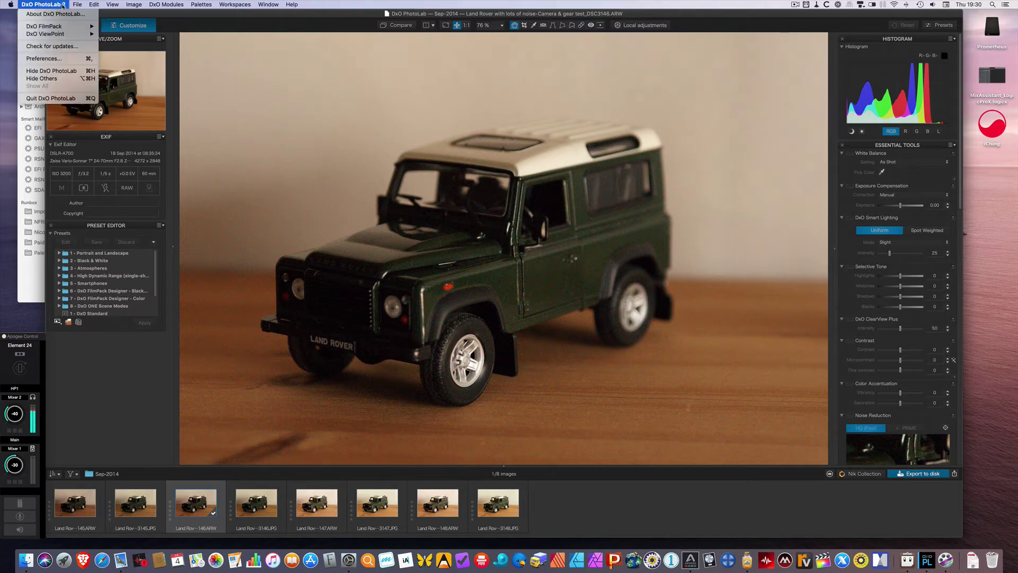
click(53, 99)
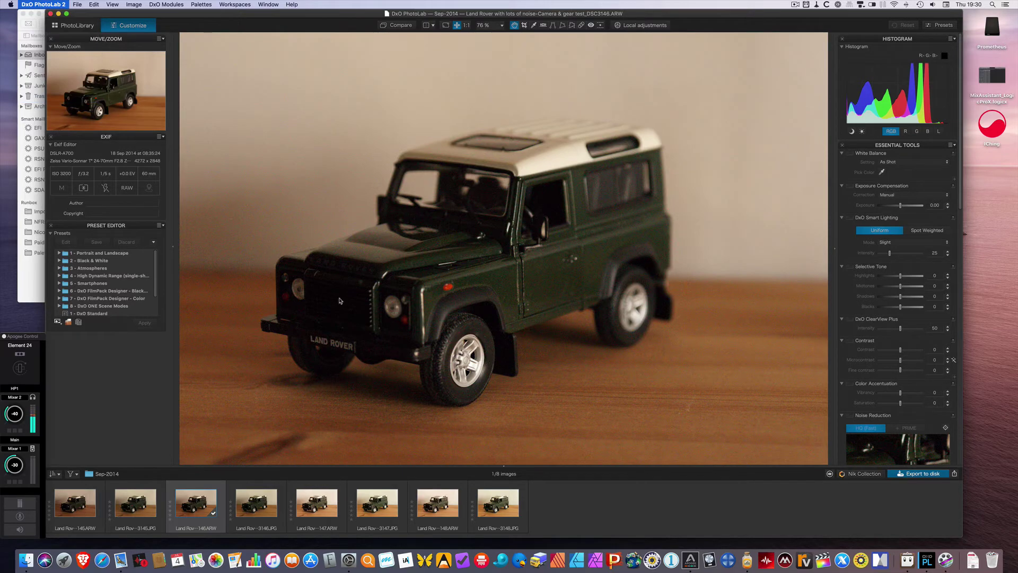